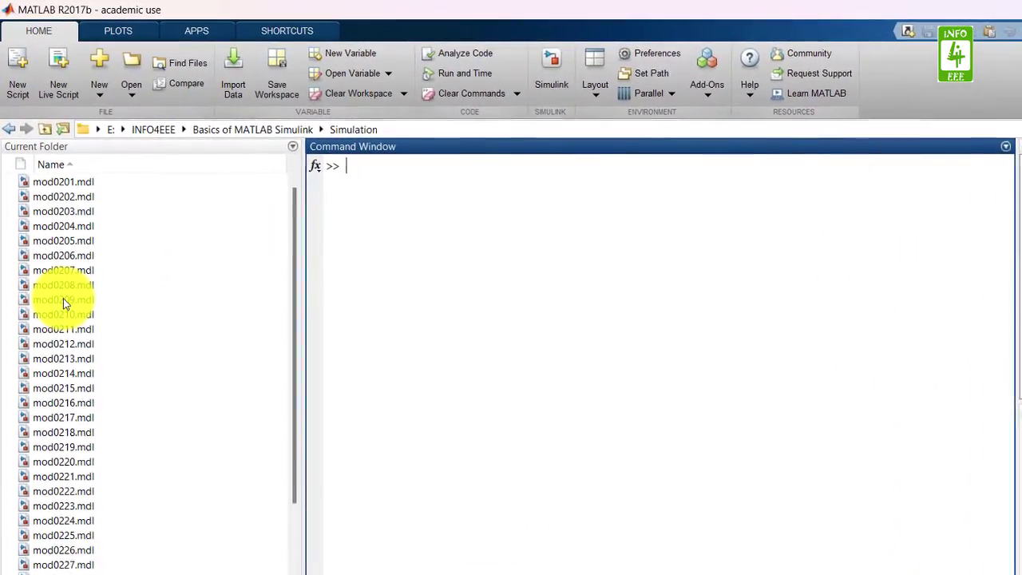
# Open mod0209.mdl and save it as mod0235 with type Simulink Models (*.mdl).
pyautogui.click(64, 300)
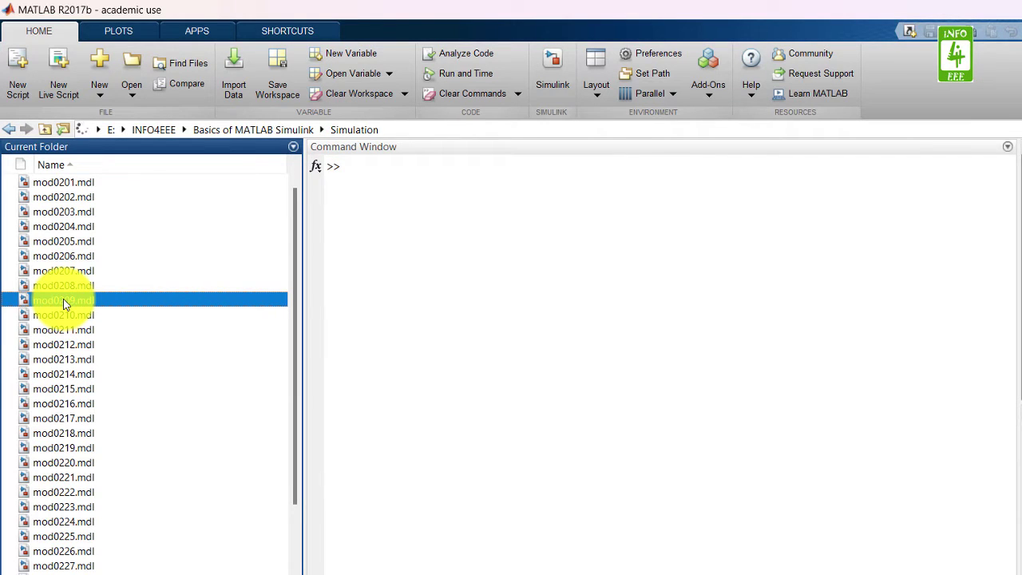
pyautogui.doubleClick(64, 300)
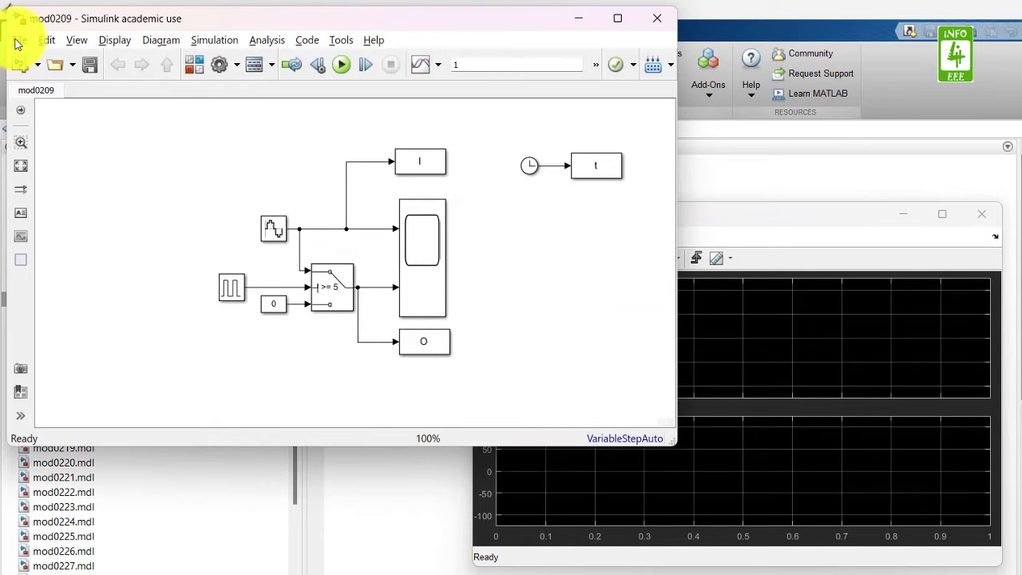
pyautogui.click(16, 42)
pyautogui.click(52, 148)
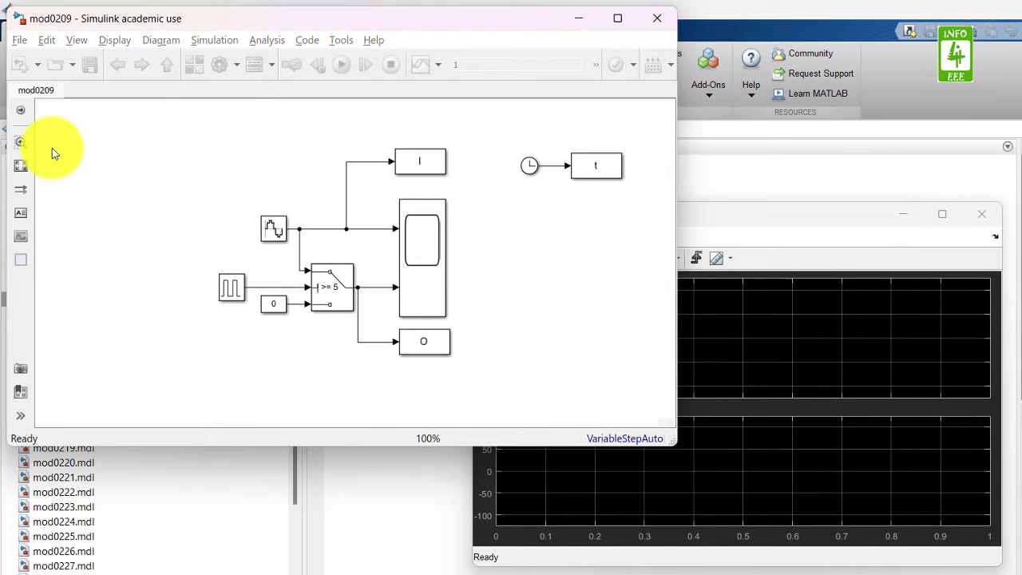
pyautogui.click(287, 334)
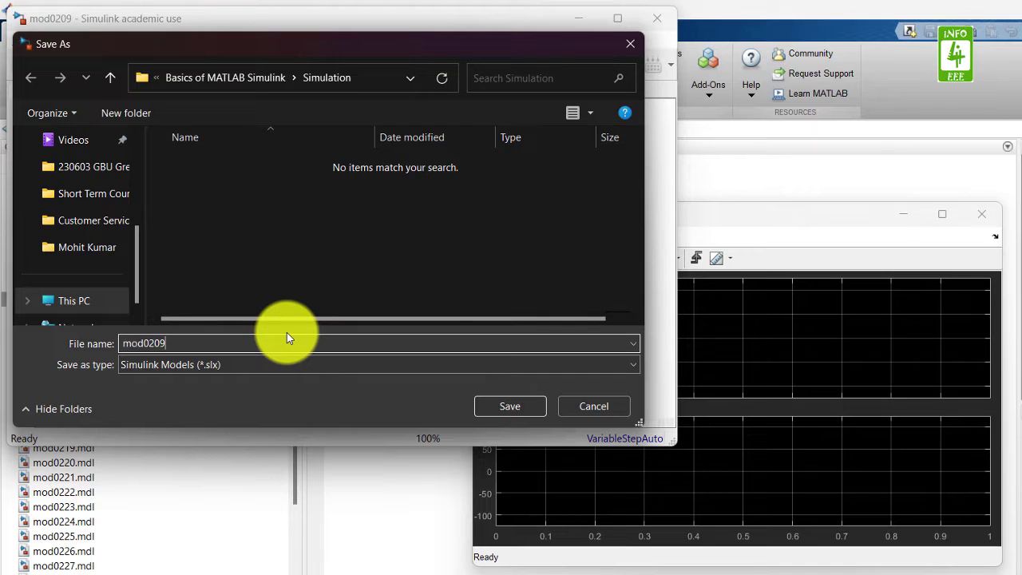
pyautogui.press('BackSpace')
pyautogui.press('BackSpace')
pyautogui.write('35')
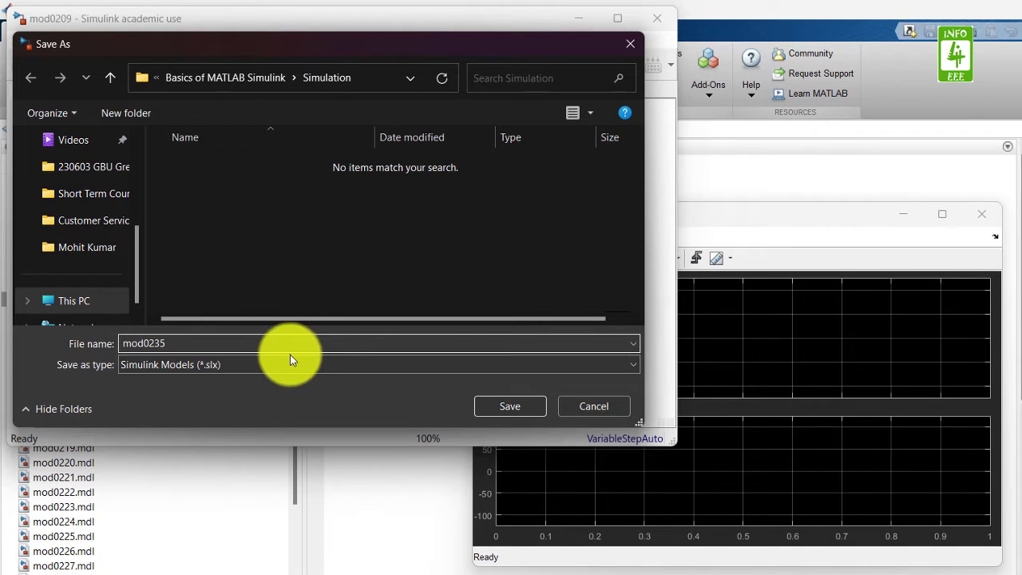
pyautogui.click(290, 366)
pyautogui.click(286, 392)
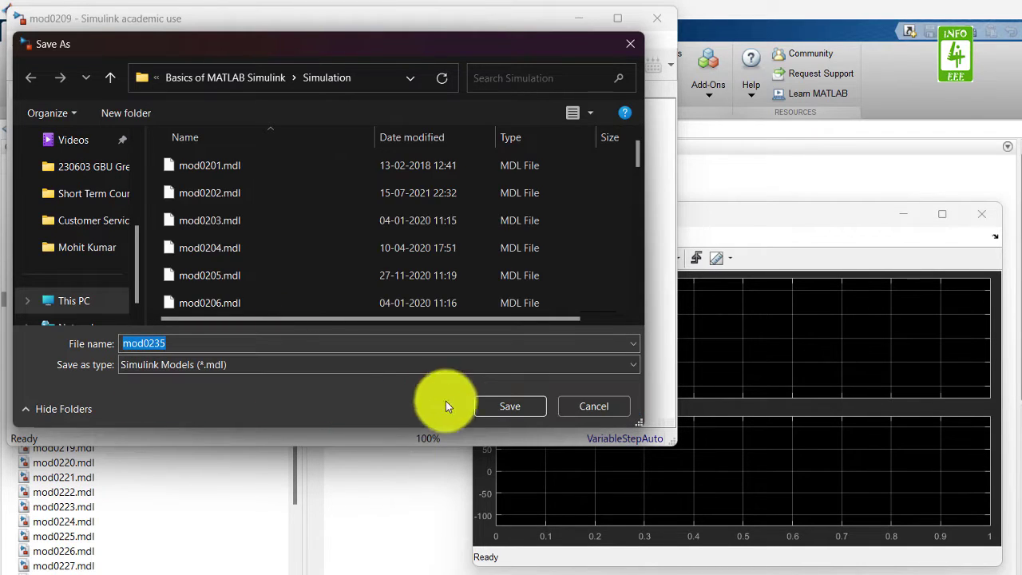
pyautogui.click(511, 407)
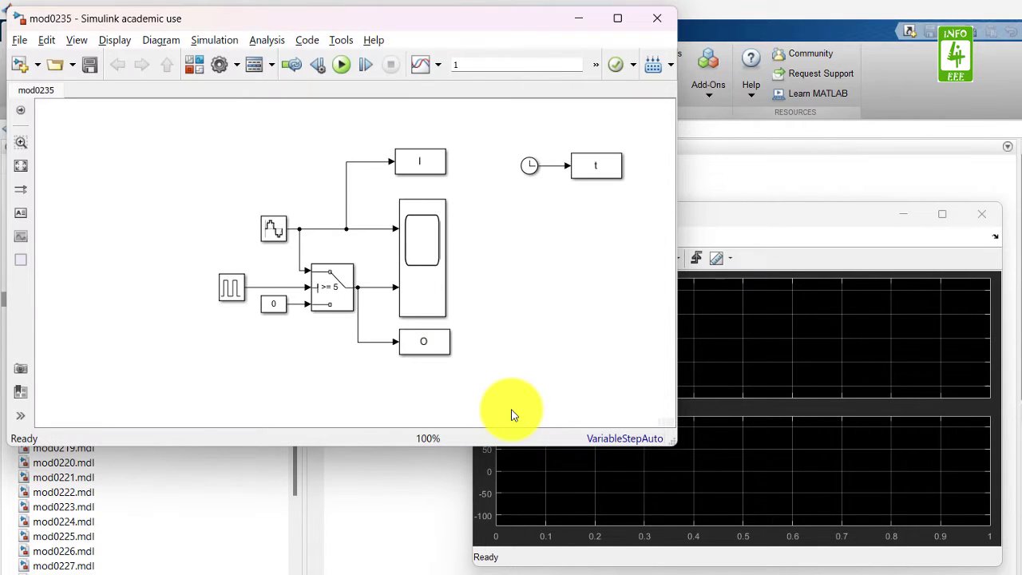
# Change the Sine Wave block's Amplitude parameter from 100 to 400.
pyautogui.doubleClick(274, 229)
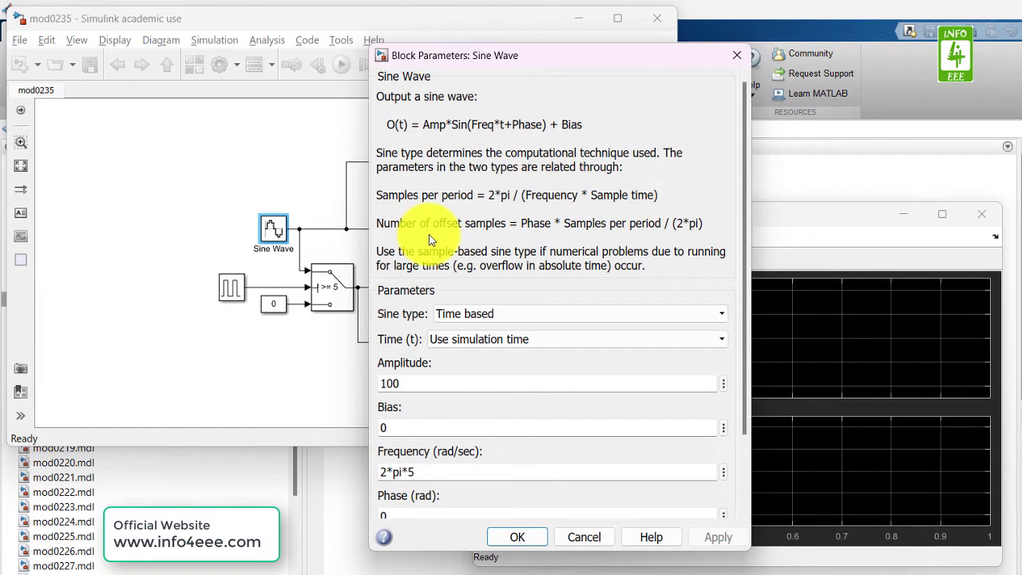
pyautogui.doubleClick(417, 382)
pyautogui.write('400')
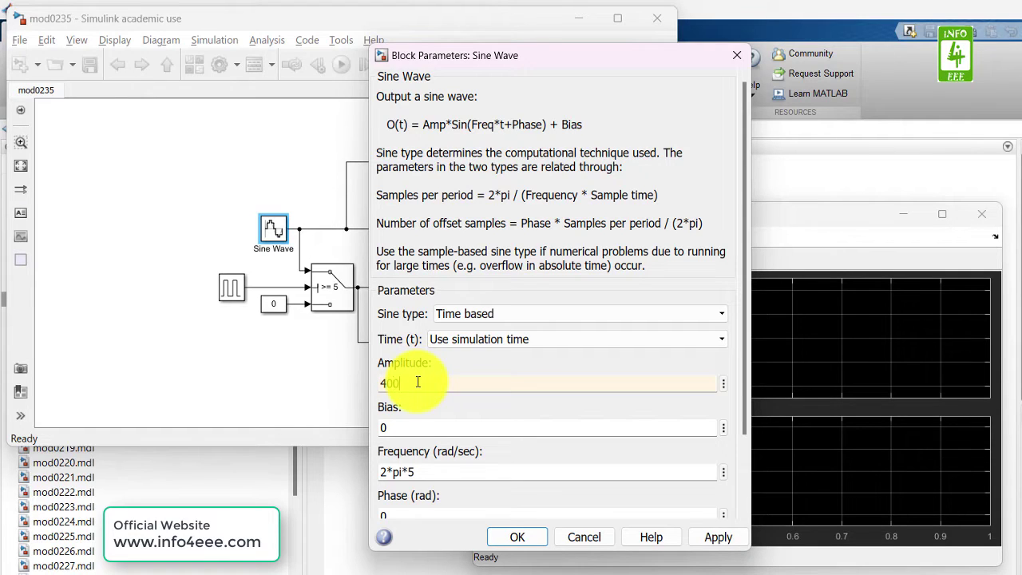
pyautogui.click(520, 539)
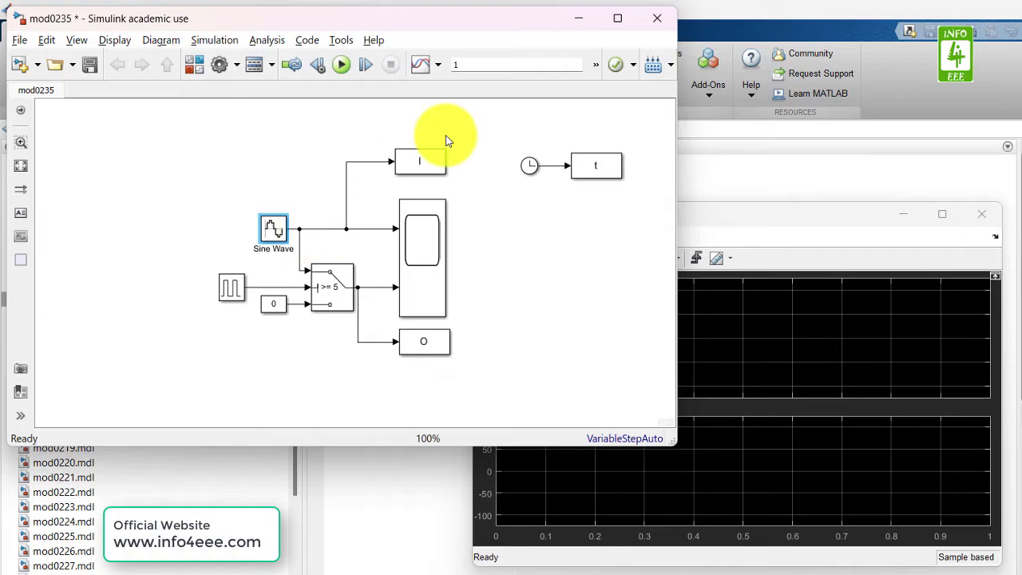
# Run the simulation and scale both Scope axes to fit the signal.
pyautogui.click(345, 67)
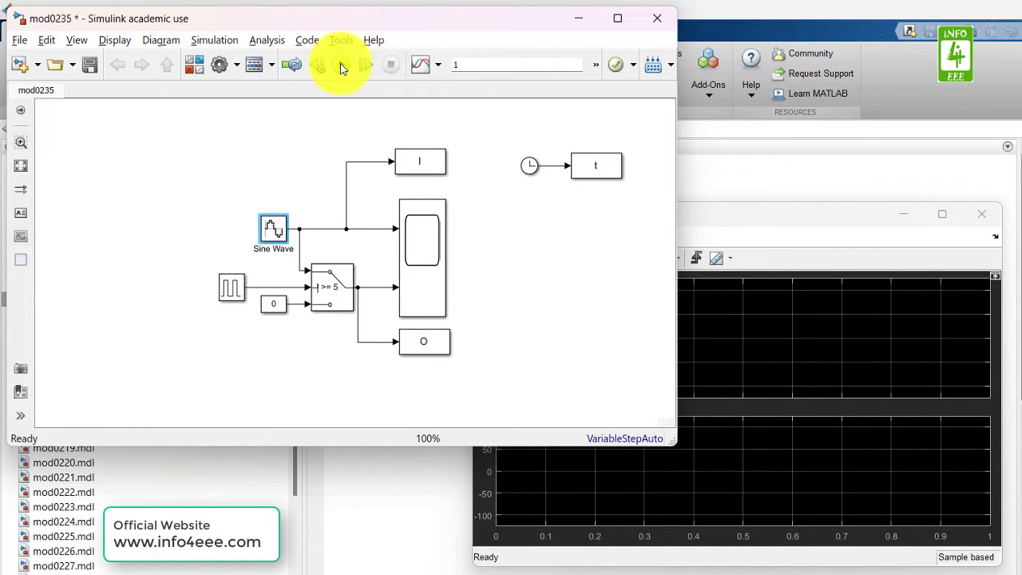
pyautogui.click(715, 250)
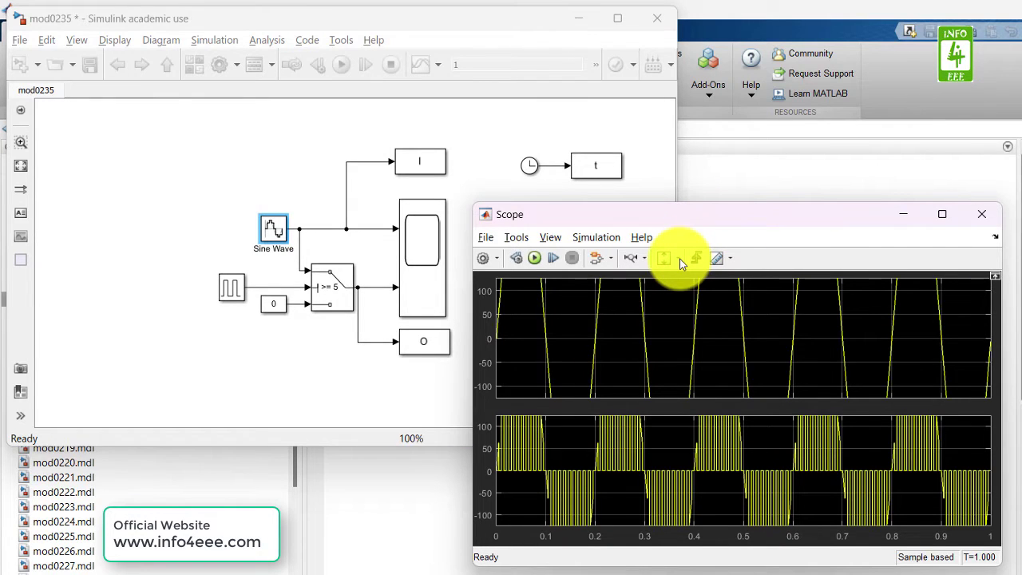
pyautogui.click(678, 258)
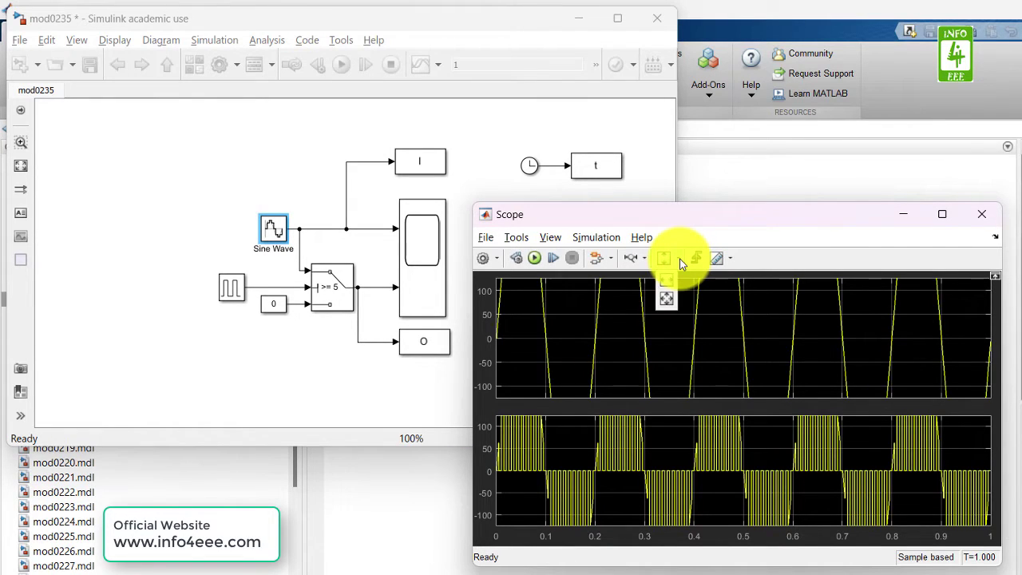
pyautogui.click(666, 301)
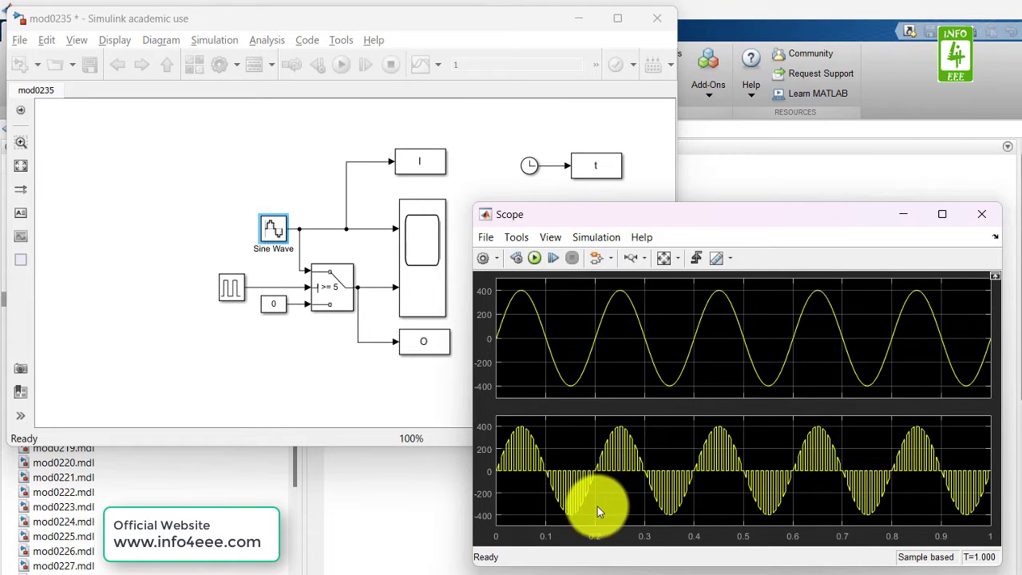
# Set the simulation stop time to 0.2 and rerun the model.
pyautogui.click(434, 22)
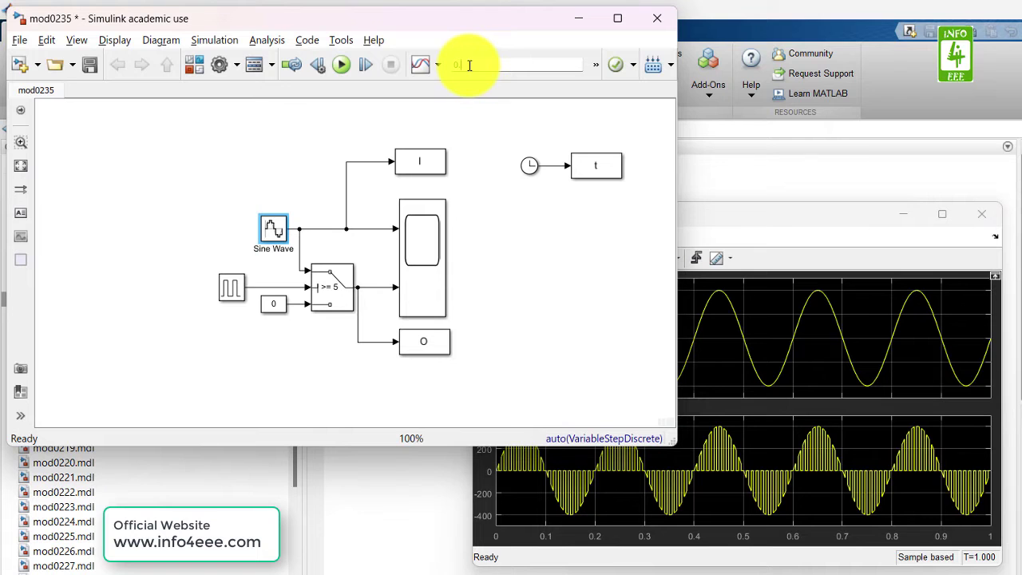
pyautogui.click(468, 65)
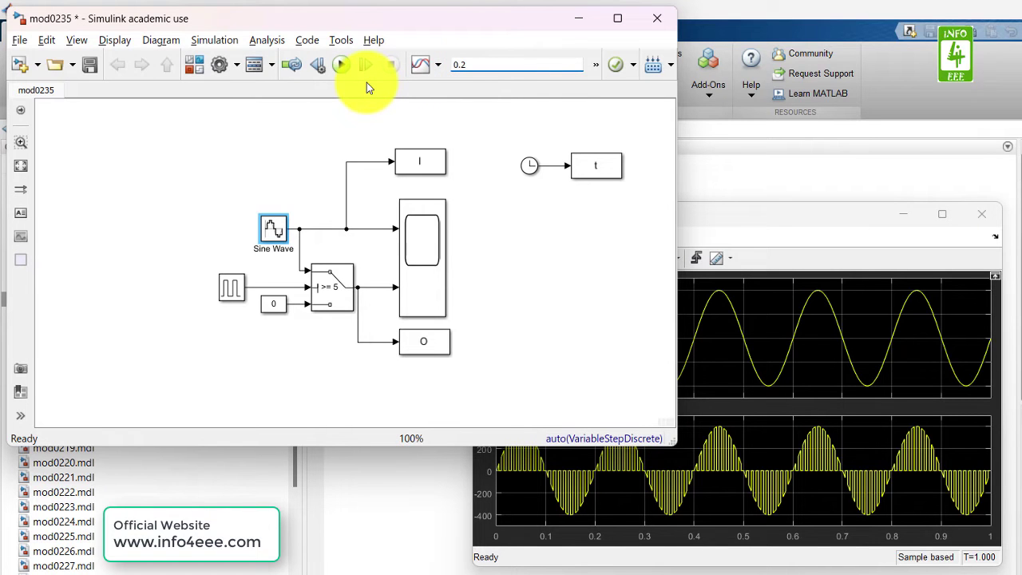
pyautogui.click(342, 66)
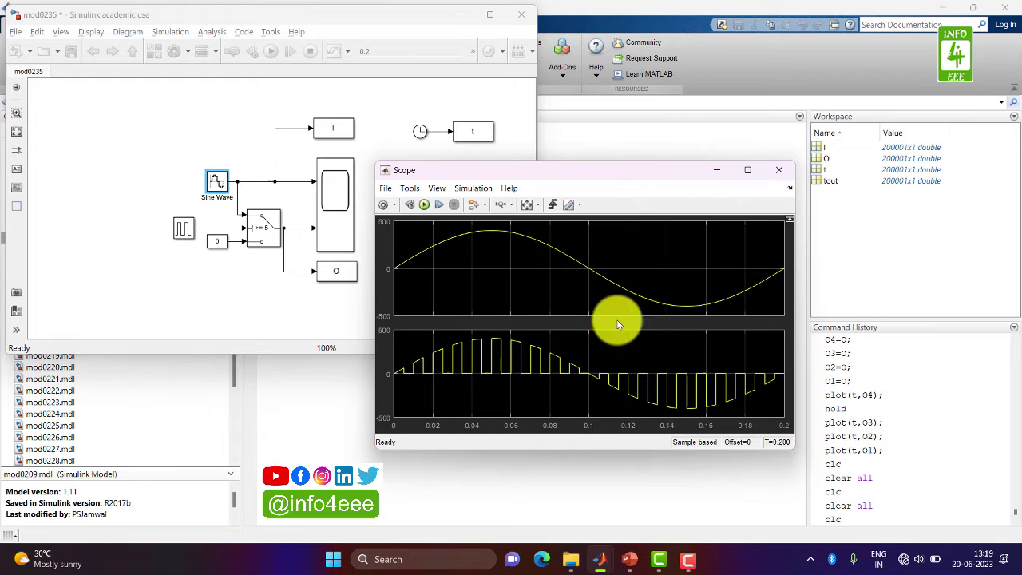
# Save the simulation output as O4 with O4=O; in the Command Window.
pyautogui.click(570, 142)
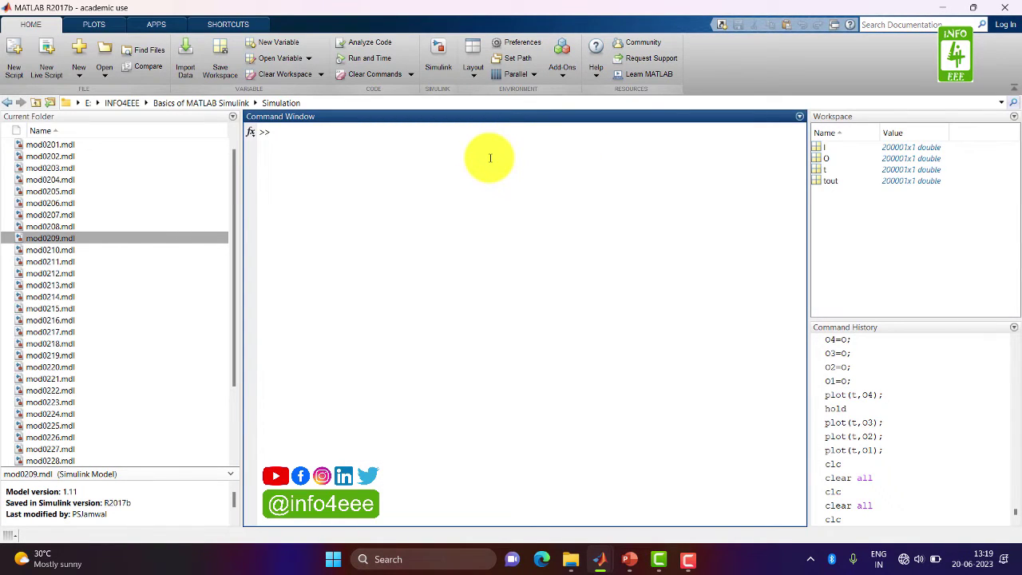
pyautogui.write('O4=O;')
pyautogui.press('Return')
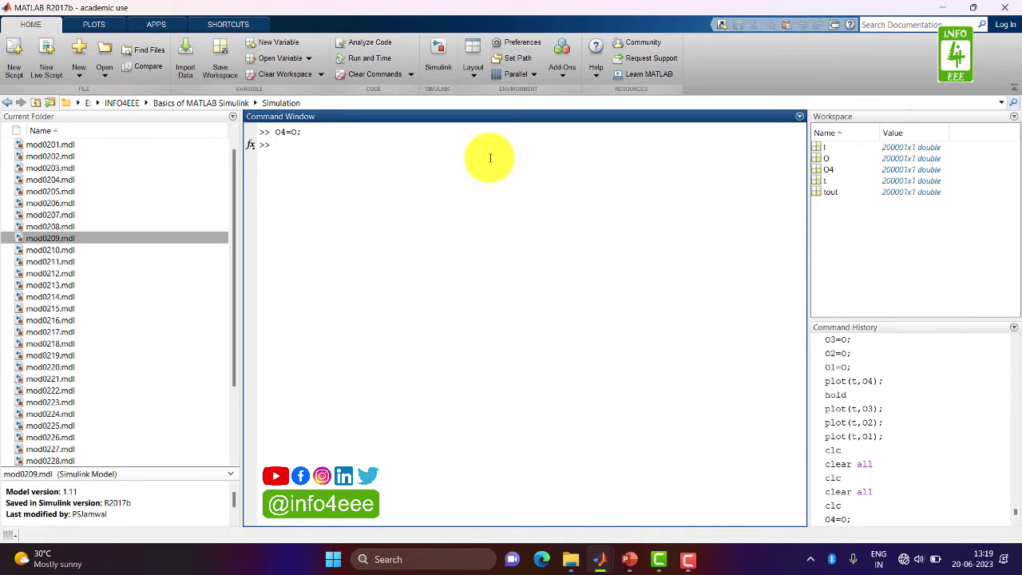
# Bring the Scope and then the mod0235 model window back to the front.
pyautogui.moveTo(604, 556)
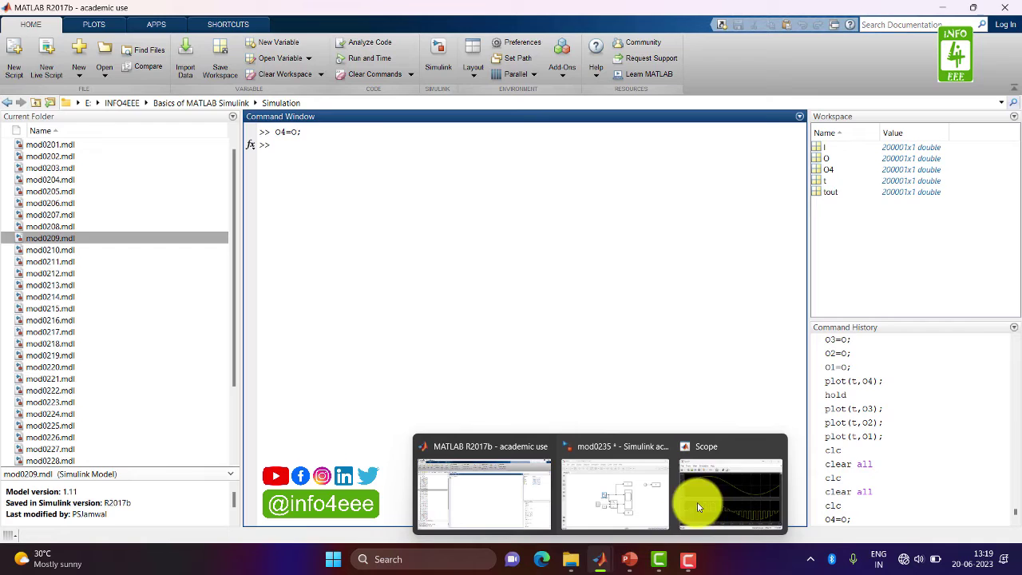
pyautogui.click(710, 482)
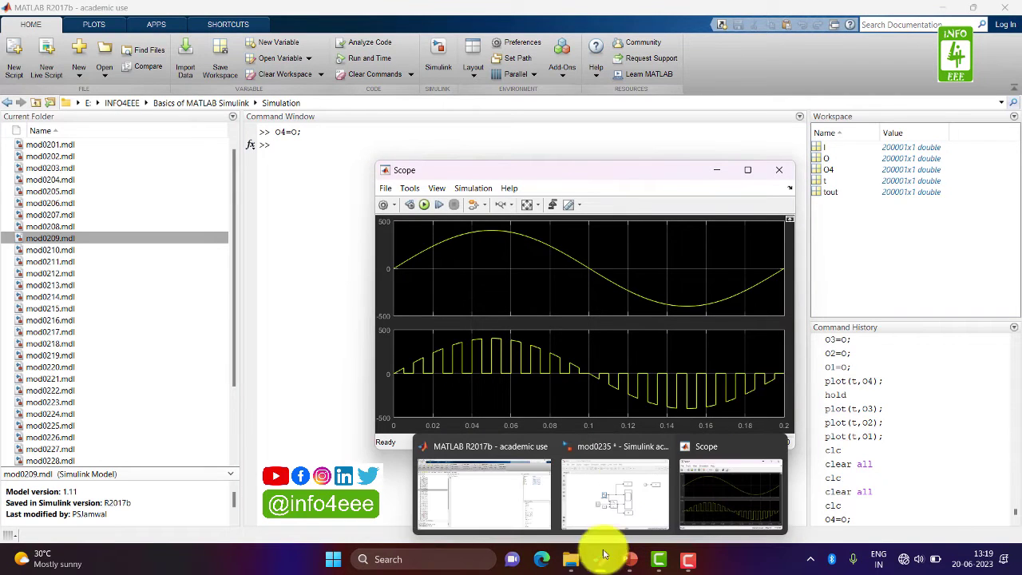
pyautogui.click(619, 487)
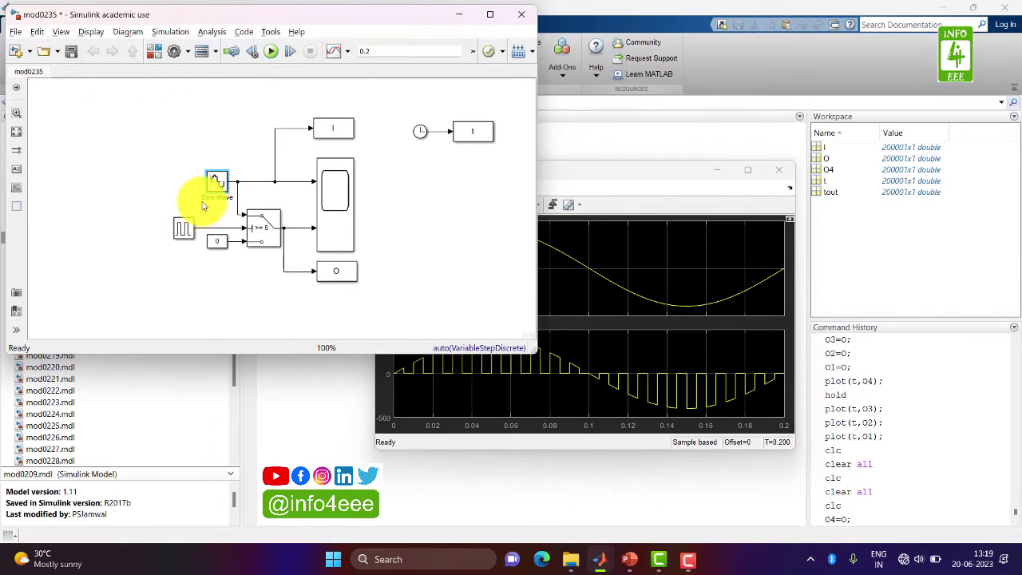
# Change the Sine Wave amplitude from 400 to 300 and rerun the simulation.
pyautogui.doubleClick(214, 189)
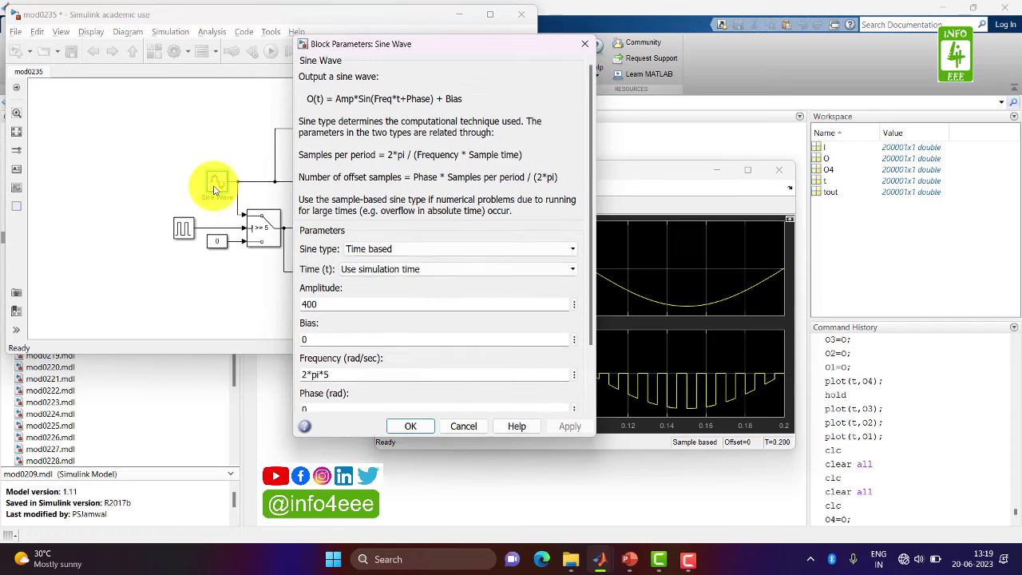
pyautogui.doubleClick(352, 304)
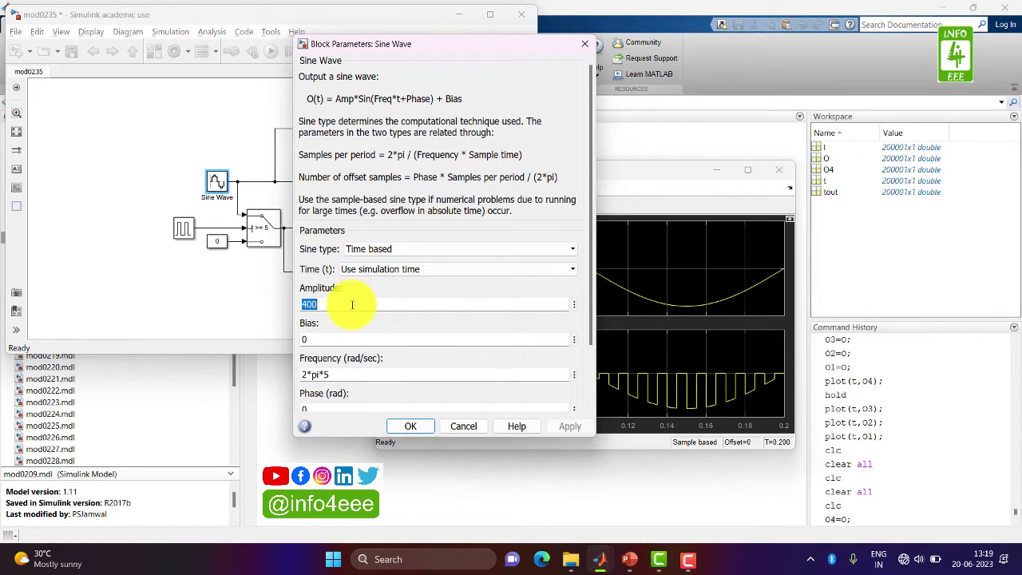
pyautogui.press('Home')
pyautogui.press('Delete')
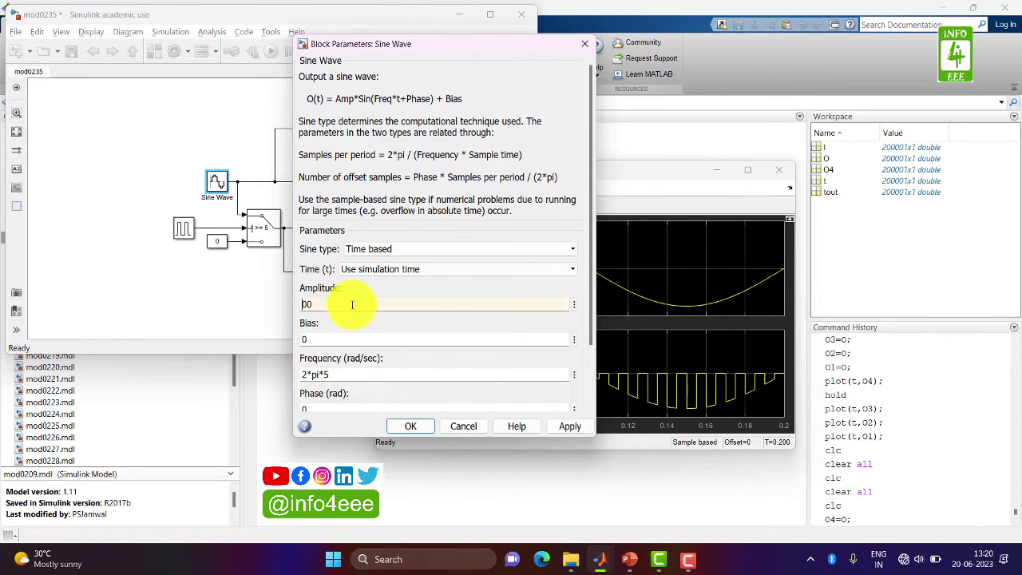
pyautogui.click(404, 426)
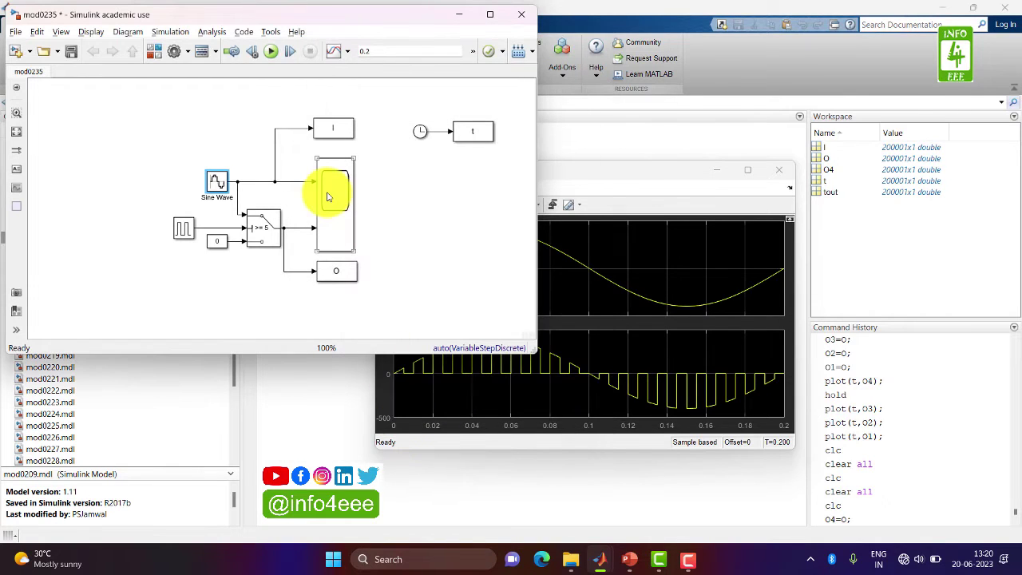
pyautogui.click(270, 51)
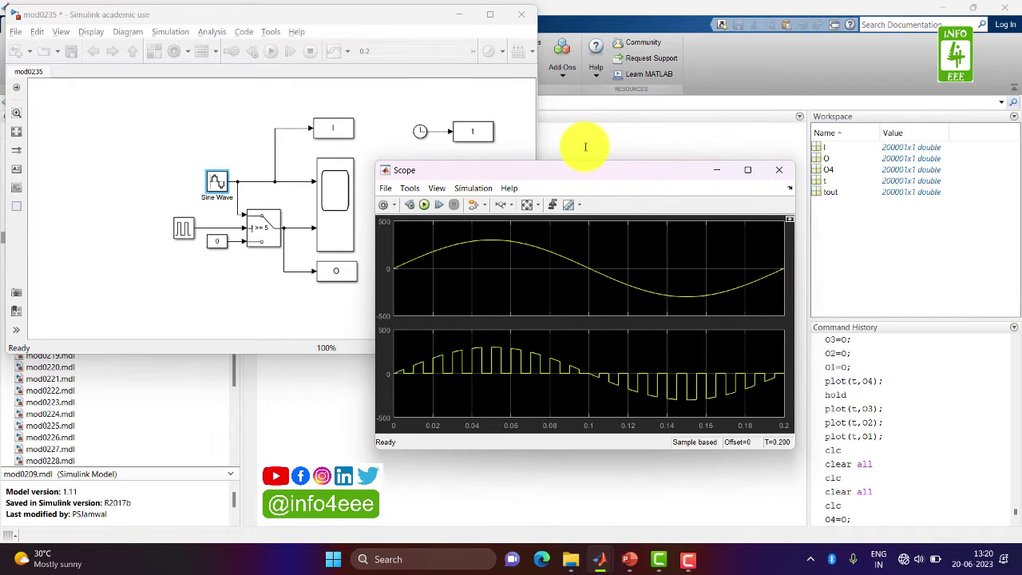
# Store the output as O3 with O3=O; and bring the Scope forward.
pyautogui.click(585, 146)
pyautogui.write('O3=0;')
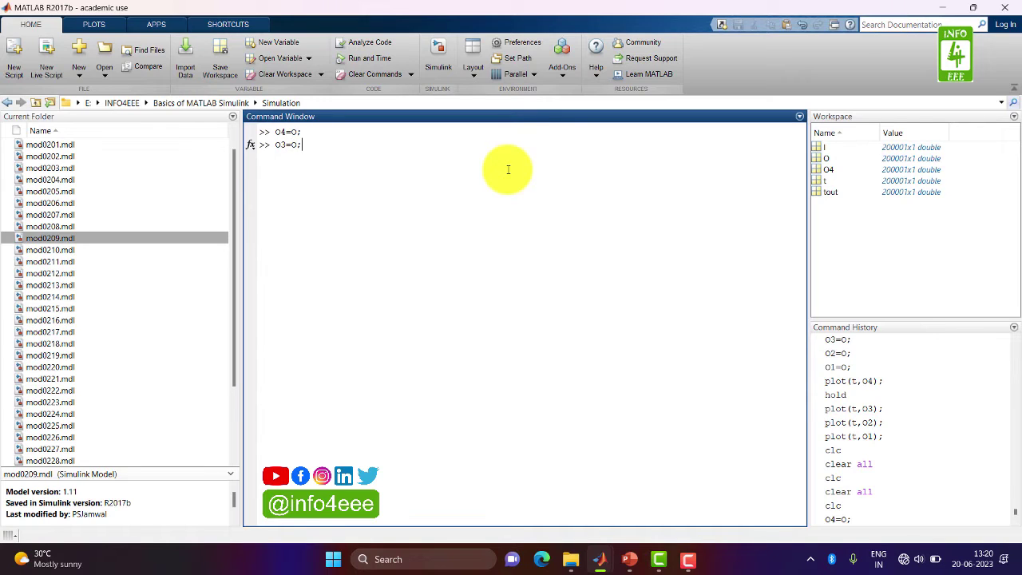
pyautogui.press('Return')
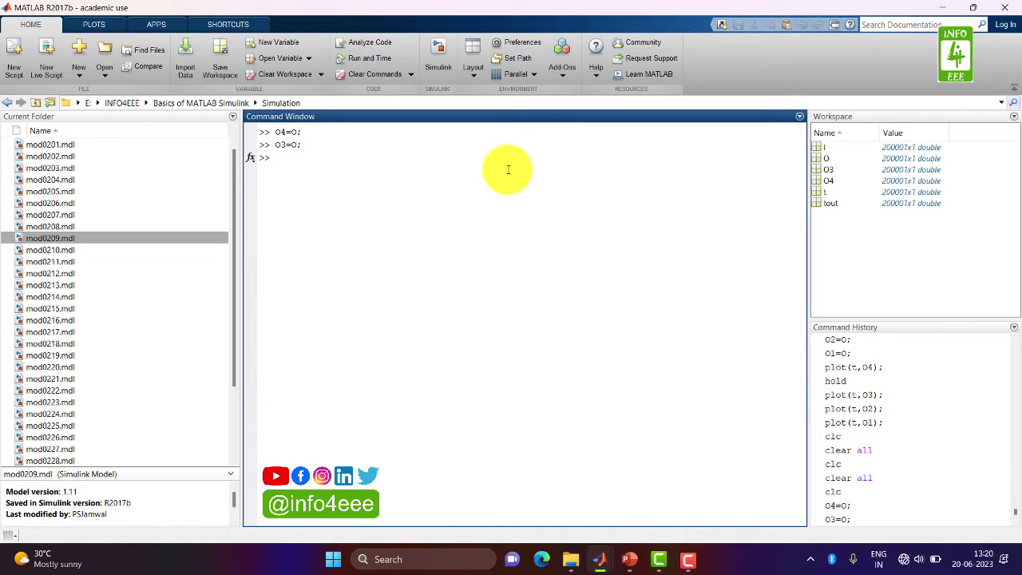
pyautogui.moveTo(597, 554)
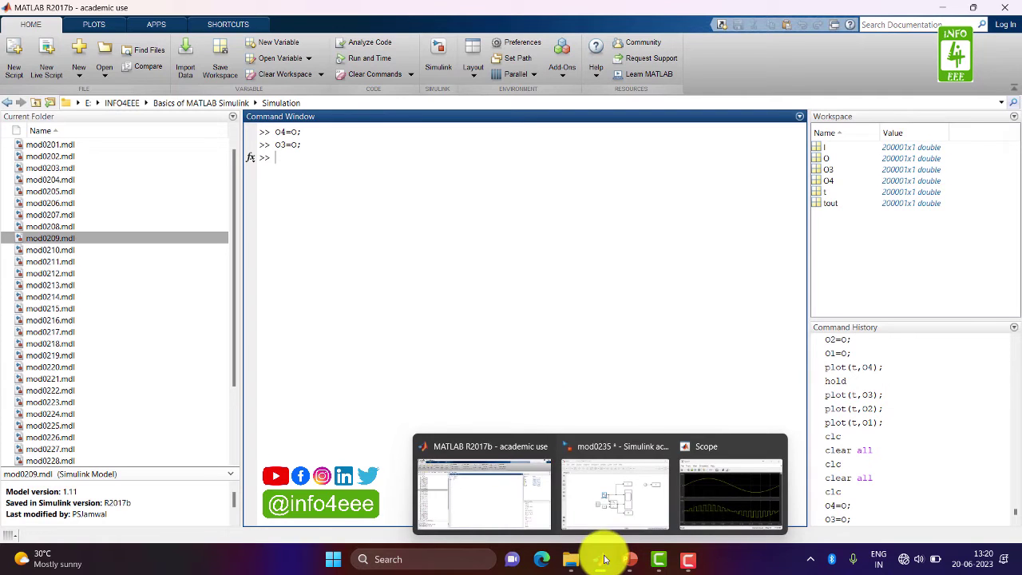
pyautogui.click(717, 425)
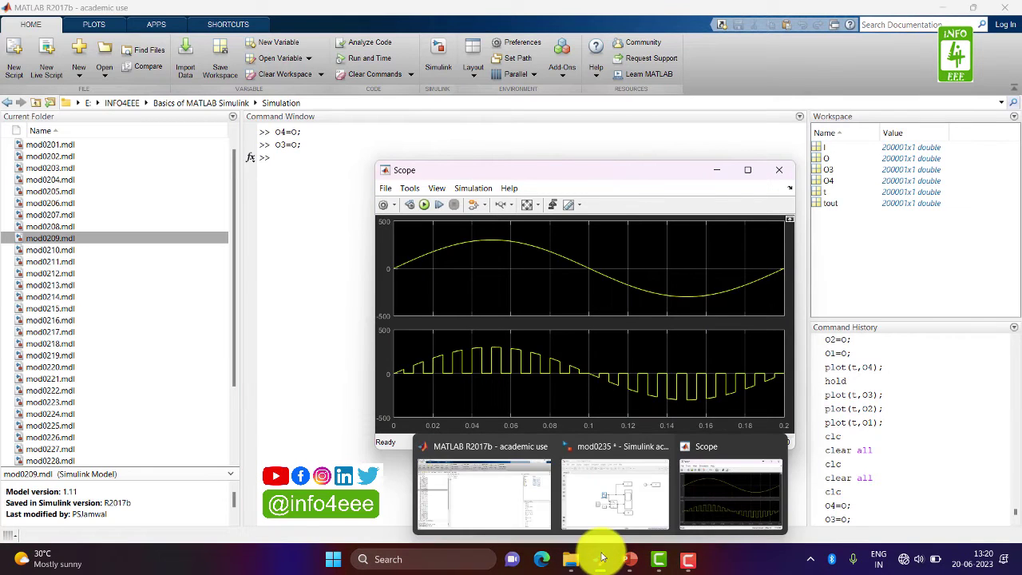
# Set the Sine Wave amplitude to 200, rerun the simulation, and go back to MATLAB.
pyautogui.click(600, 499)
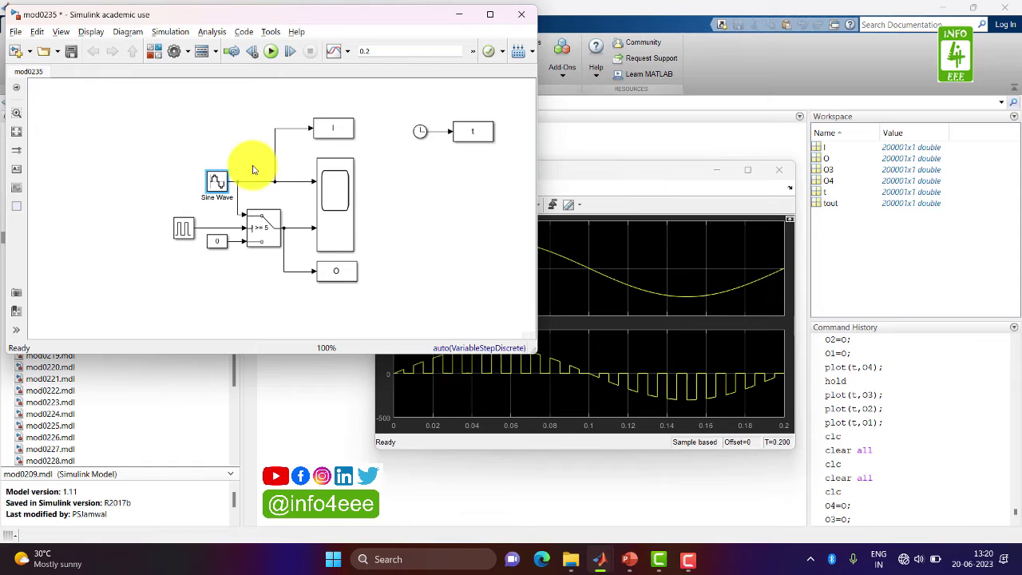
pyautogui.doubleClick(216, 182)
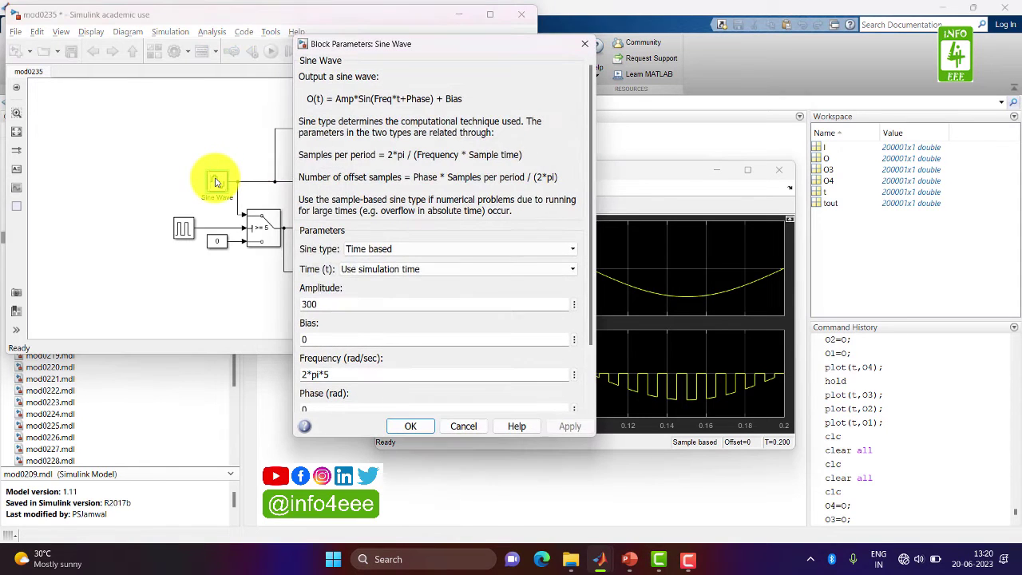
pyautogui.doubleClick(363, 304)
pyautogui.press('Home')
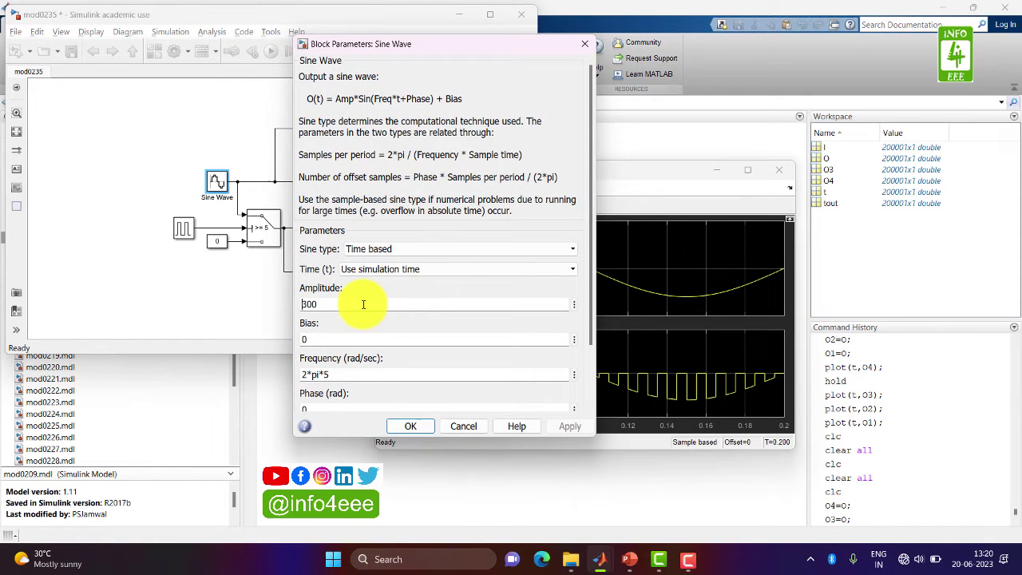
pyautogui.press('Delete')
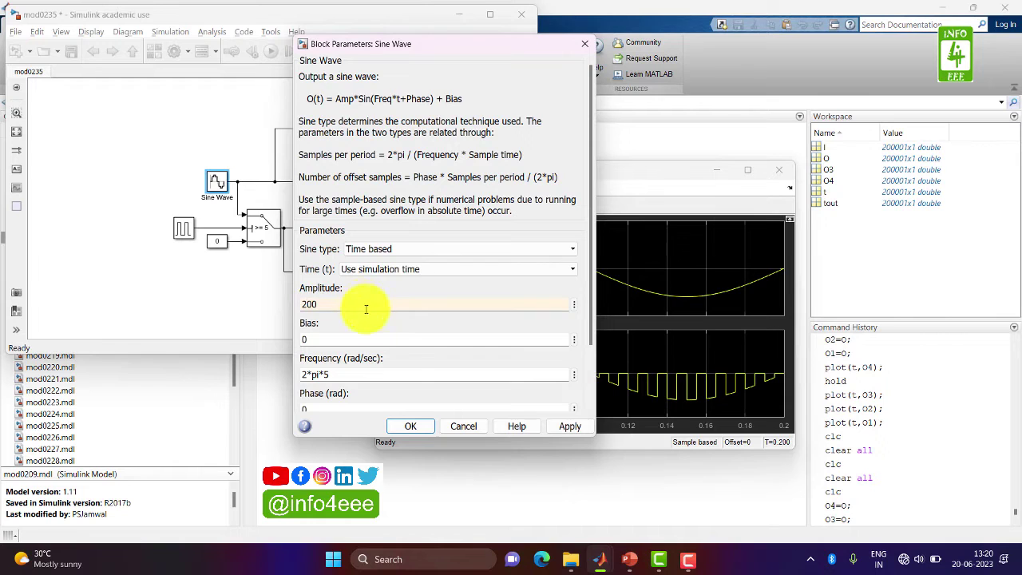
pyautogui.write('2')
pyautogui.click(414, 428)
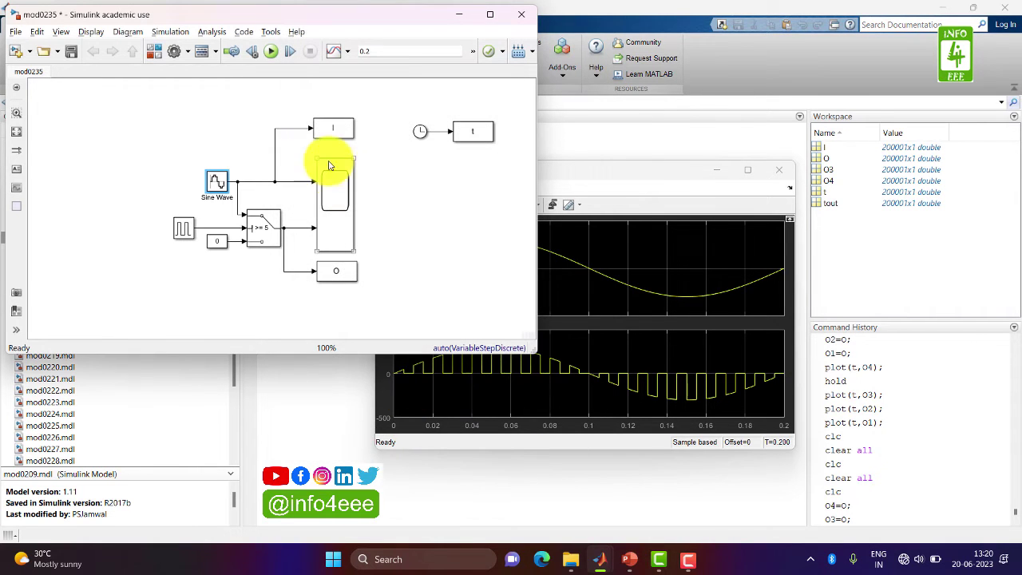
pyautogui.click(271, 51)
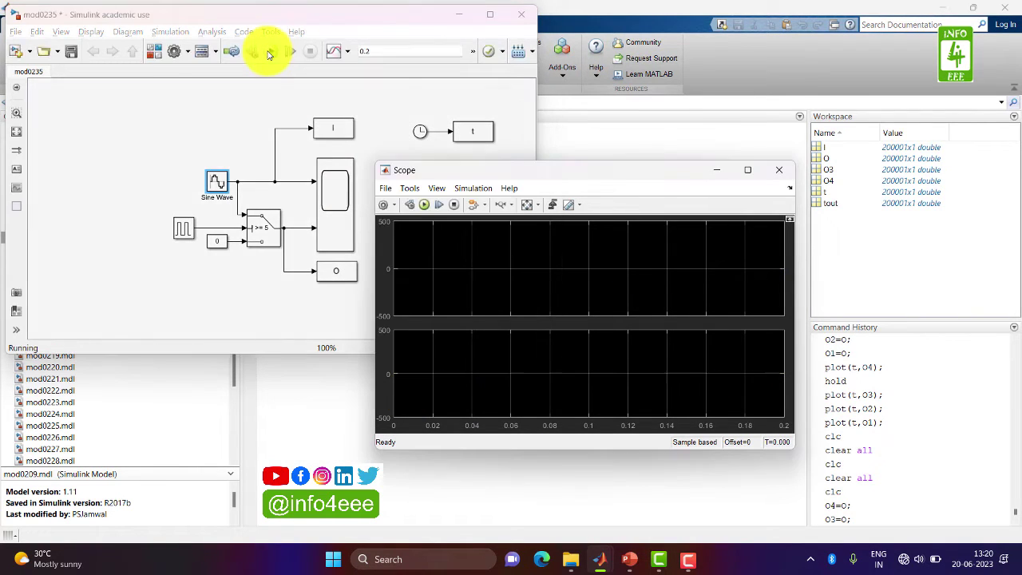
pyautogui.click(572, 138)
# Store the 200-amplitude output as O2 with O2=O;.
pyautogui.write('O')
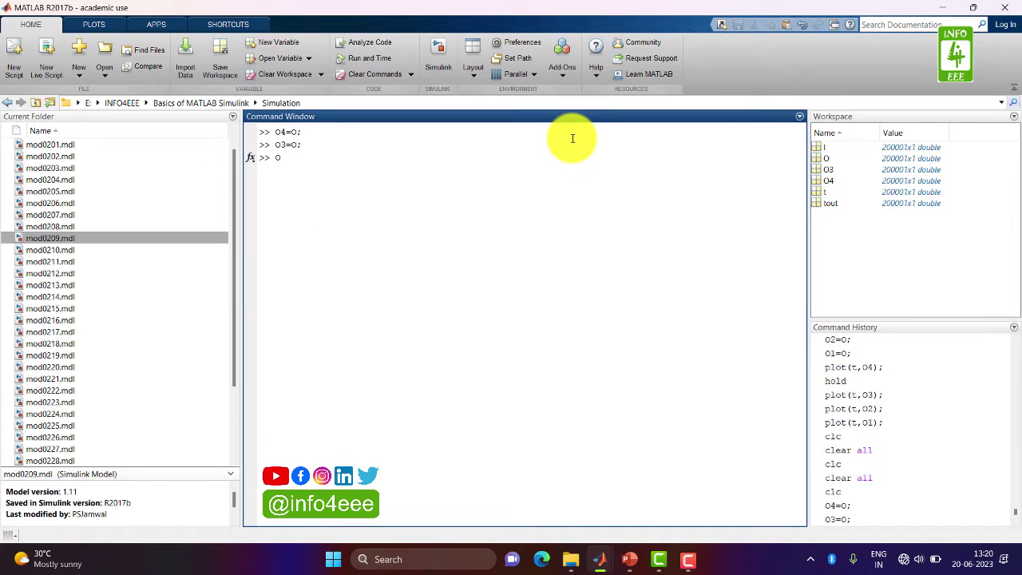
pyautogui.write('2=0;')
pyautogui.press('Return')
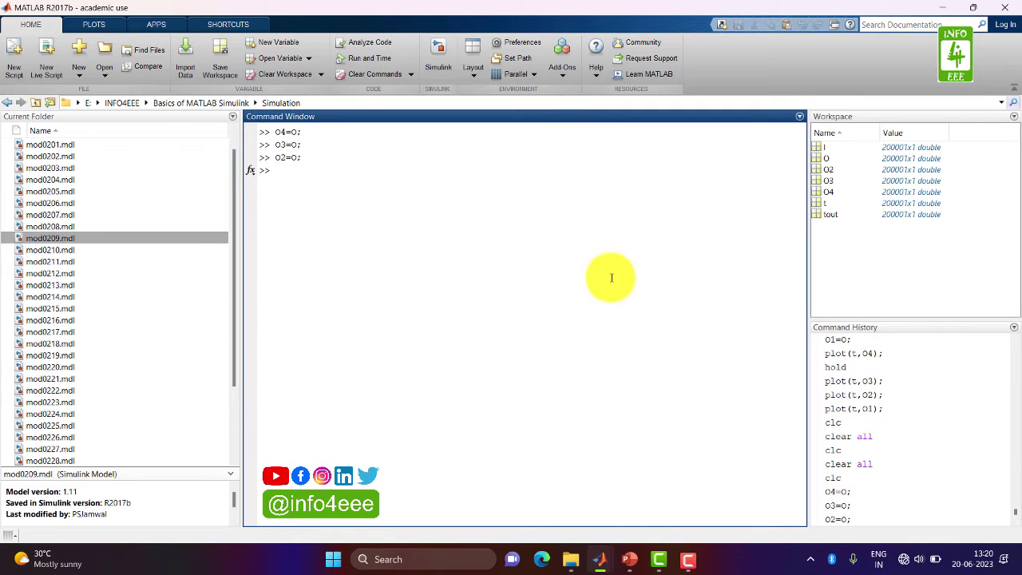
pyautogui.moveTo(600, 559)
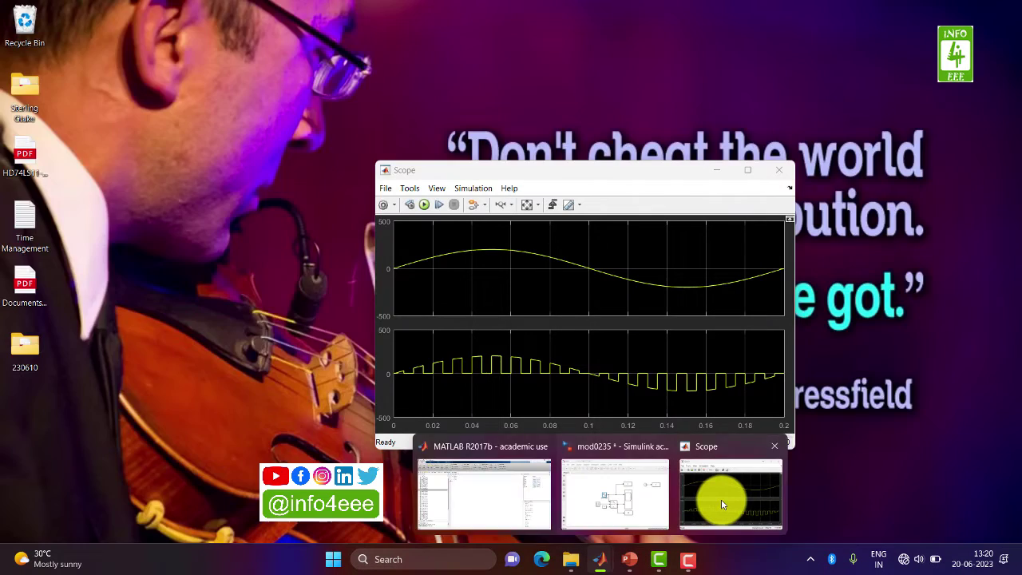
pyautogui.click(720, 499)
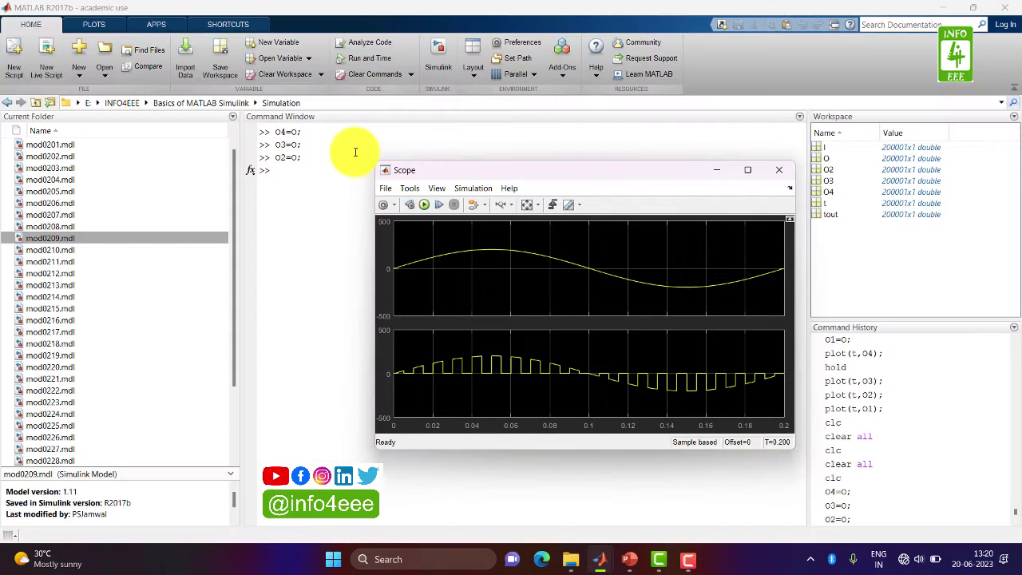
# Change the Sine Wave amplitude from 200 to 100 and rerun the simulation.
pyautogui.moveTo(598, 551)
pyautogui.click(604, 497)
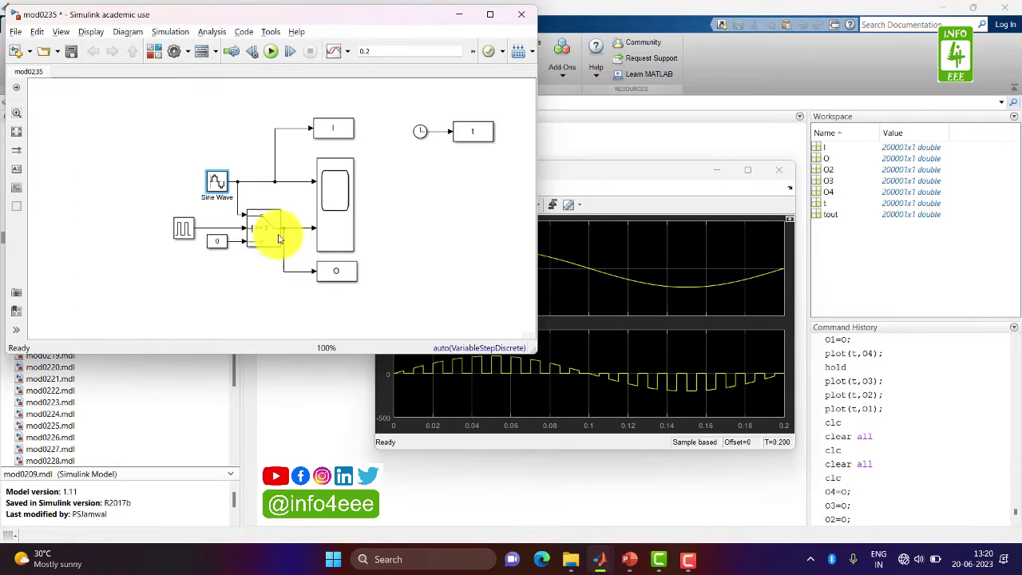
pyautogui.doubleClick(215, 184)
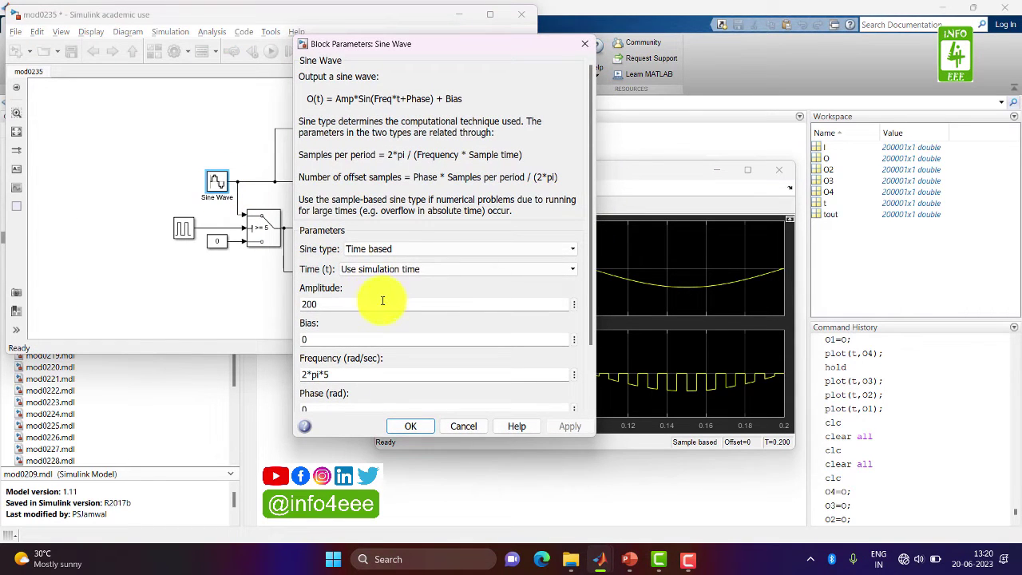
pyautogui.doubleClick(383, 303)
pyautogui.press('Home')
pyautogui.press('Delete')
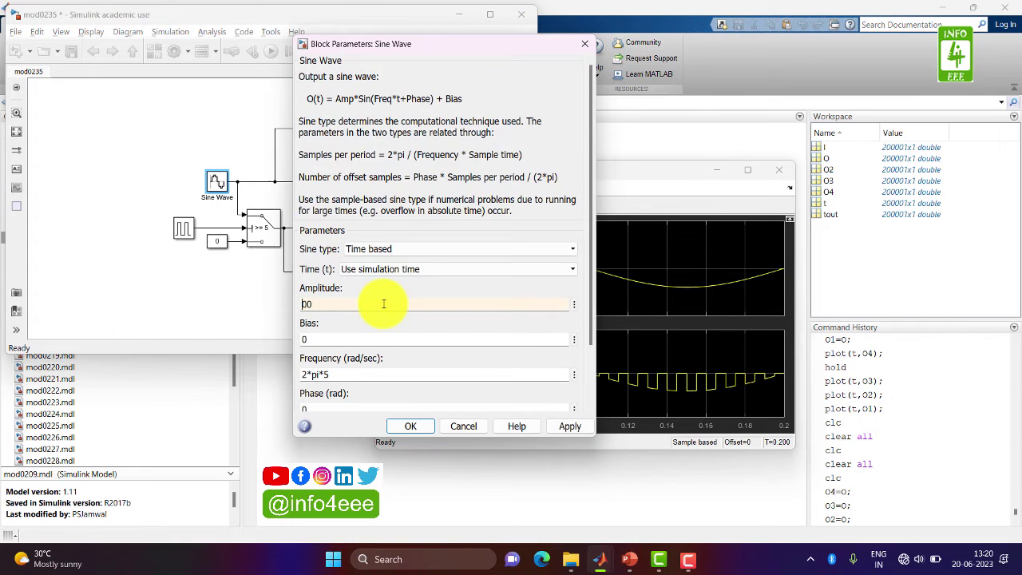
pyautogui.write('1')
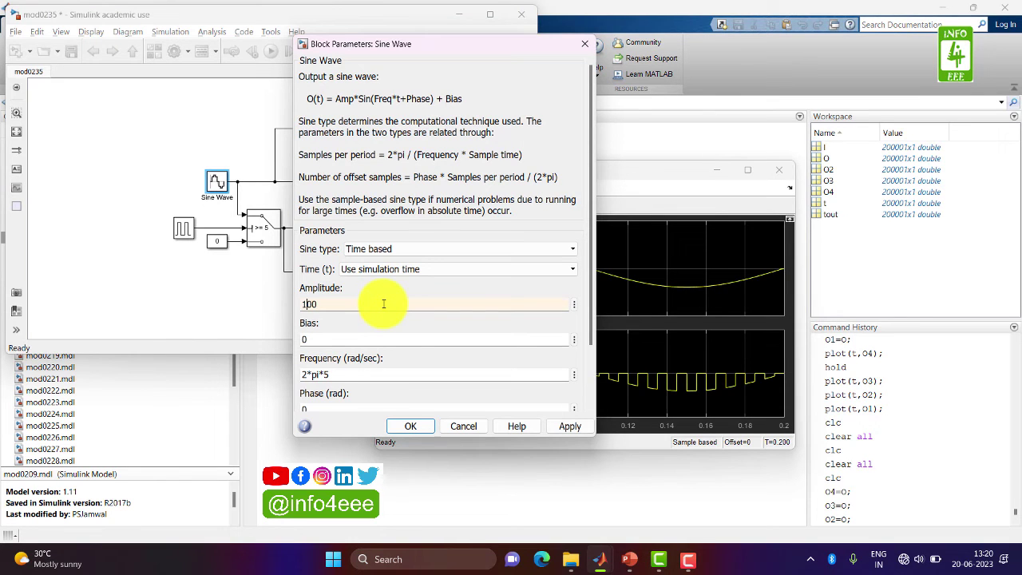
pyautogui.click(409, 425)
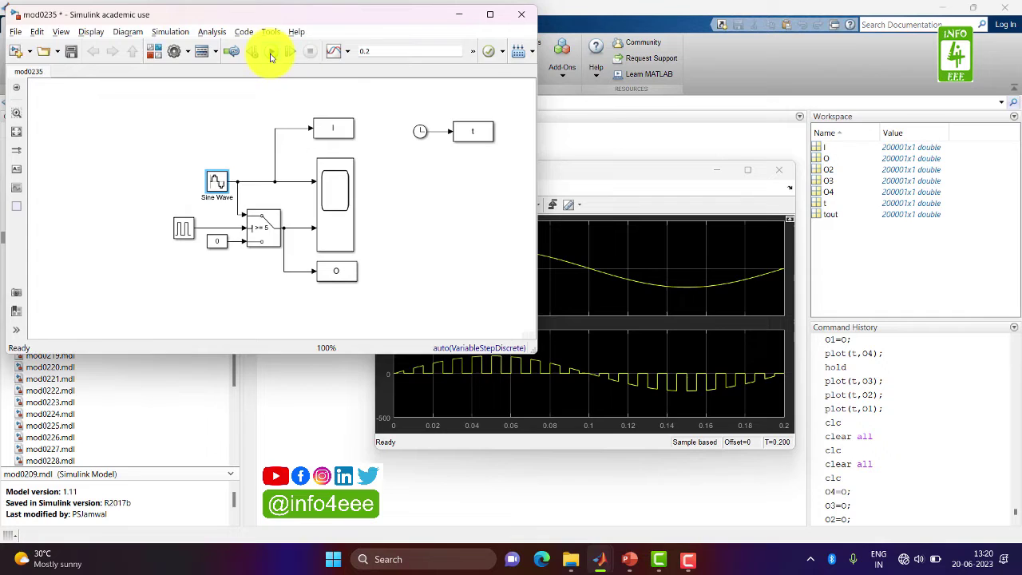
pyautogui.click(270, 52)
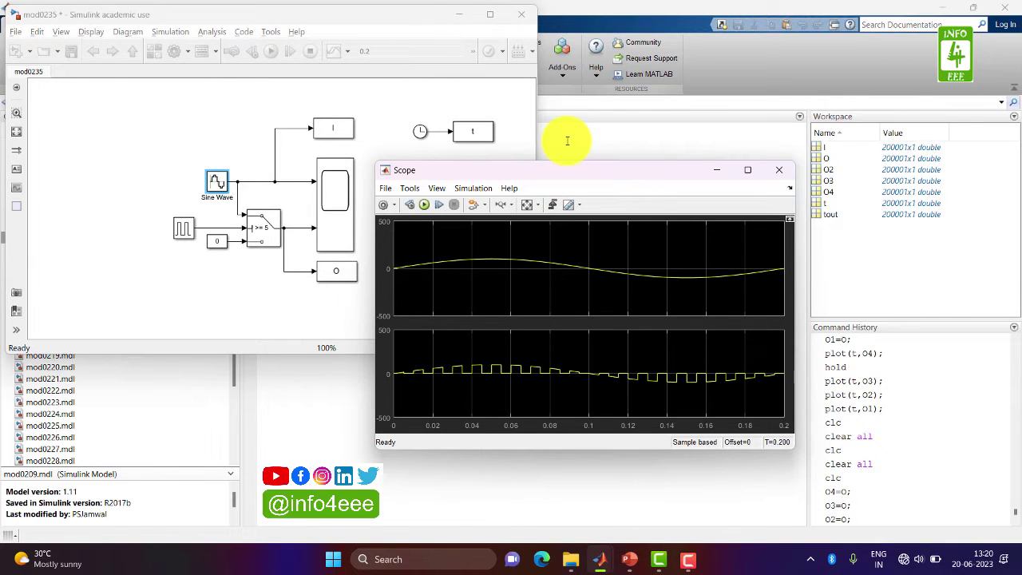
# Store the 100-amplitude output as O1 with O1=O;.
pyautogui.click(566, 140)
pyautogui.write('O')
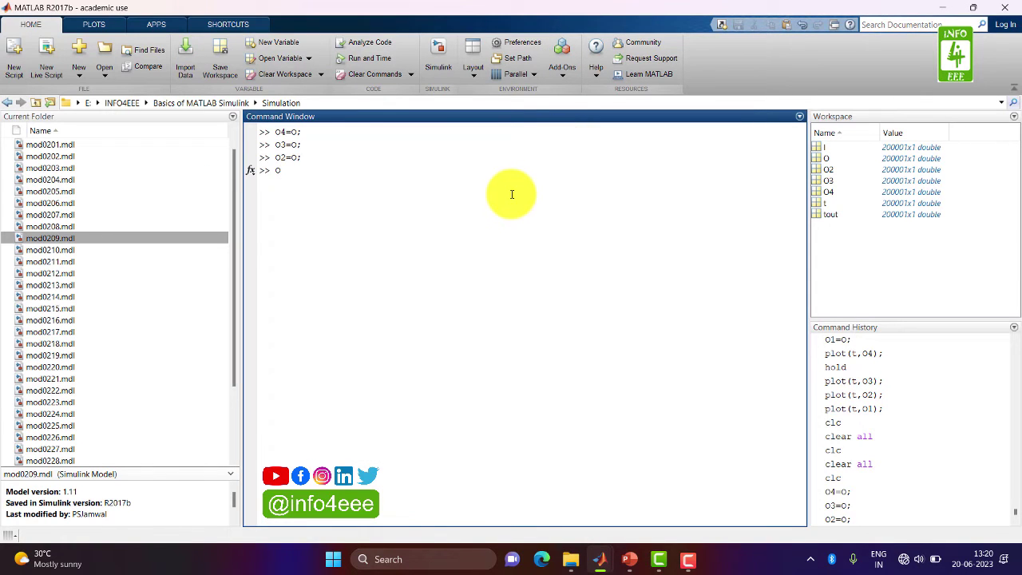
pyautogui.write('1=0;')
pyautogui.press('Return')
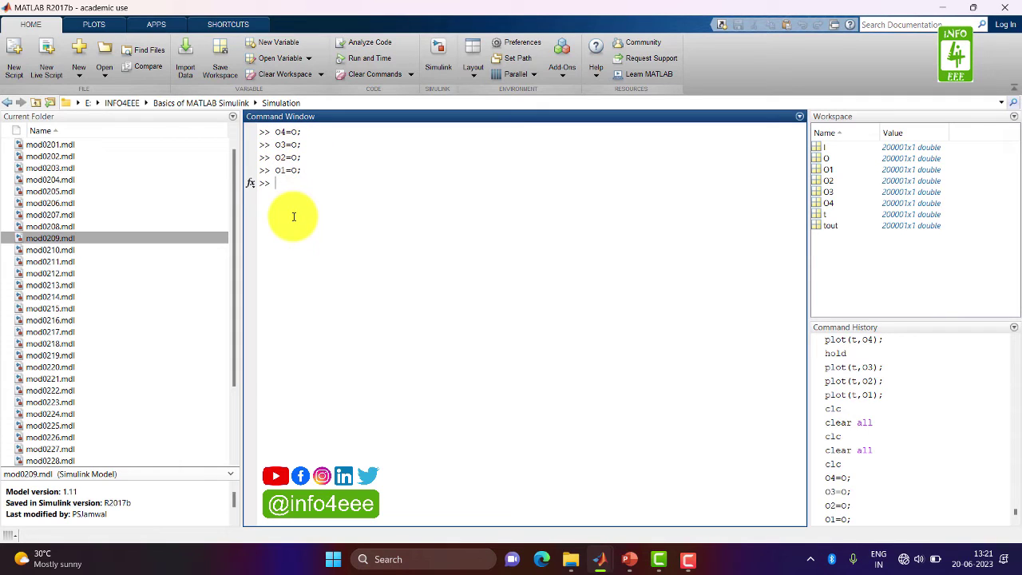
# Plot O4 against t with plot(t,O4) and turn hold on.
pyautogui.write('plot(t')
pyautogui.write(',o4)')
pyautogui.press('Return')
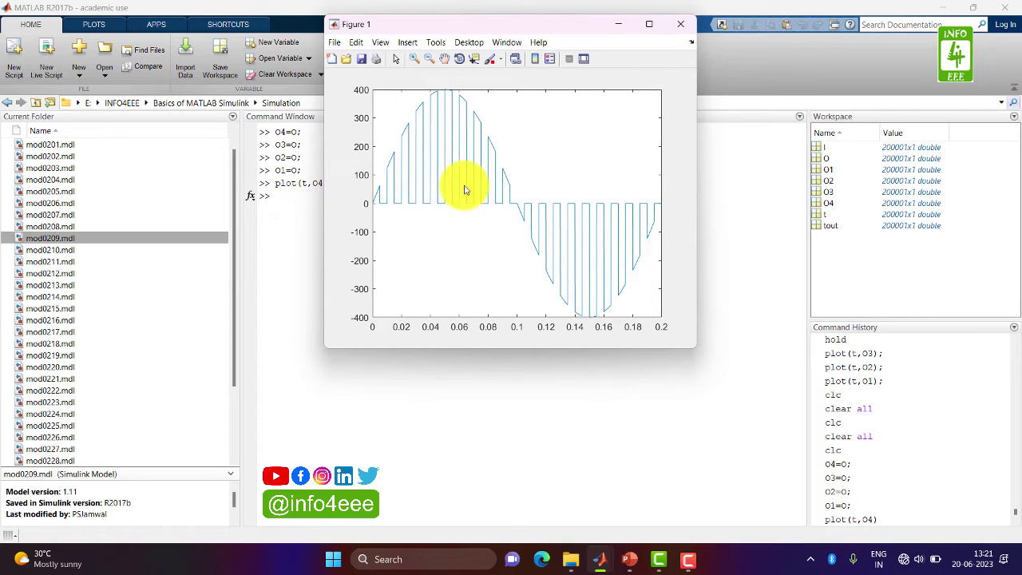
pyautogui.click(292, 193)
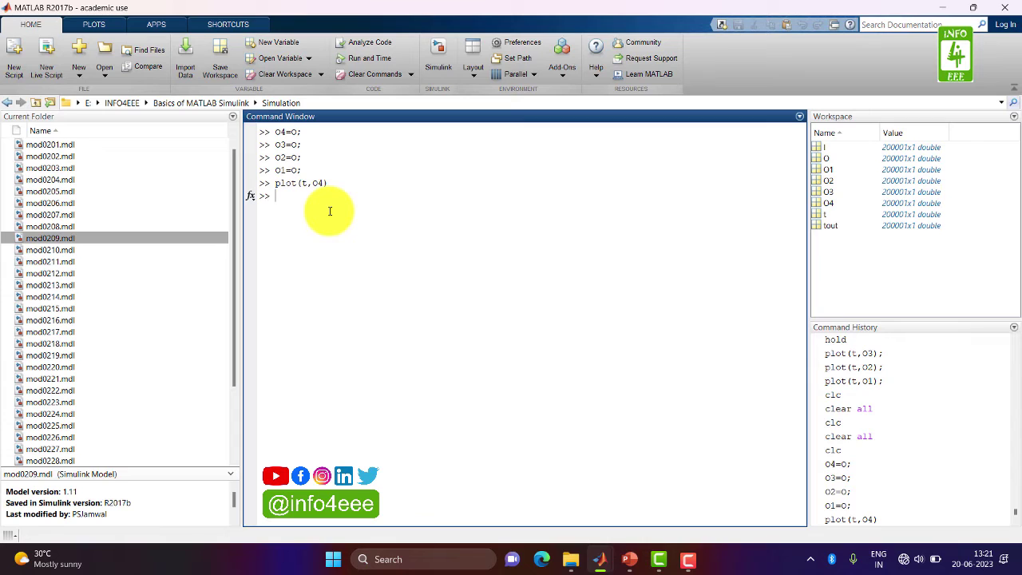
pyautogui.write('hold')
pyautogui.press('Return')
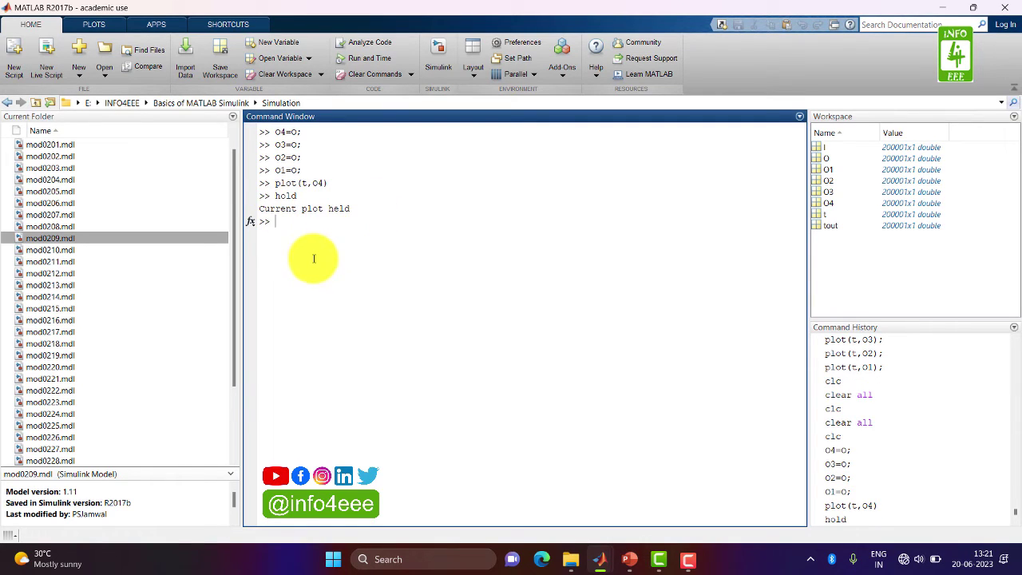
# Add the O3 curve to the held figure with plot(t,O3).
pyautogui.press('Up')
pyautogui.press('Escape')
pyautogui.press('Up')
pyautogui.press('BackSpace')
pyautogui.write('3')
pyautogui.press('Return')
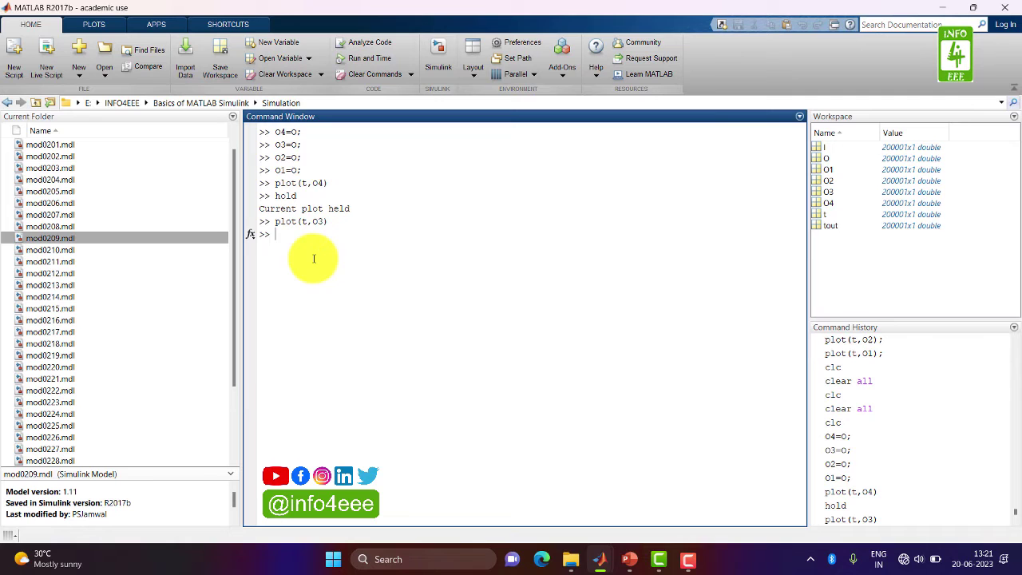
pyautogui.moveTo(602, 561)
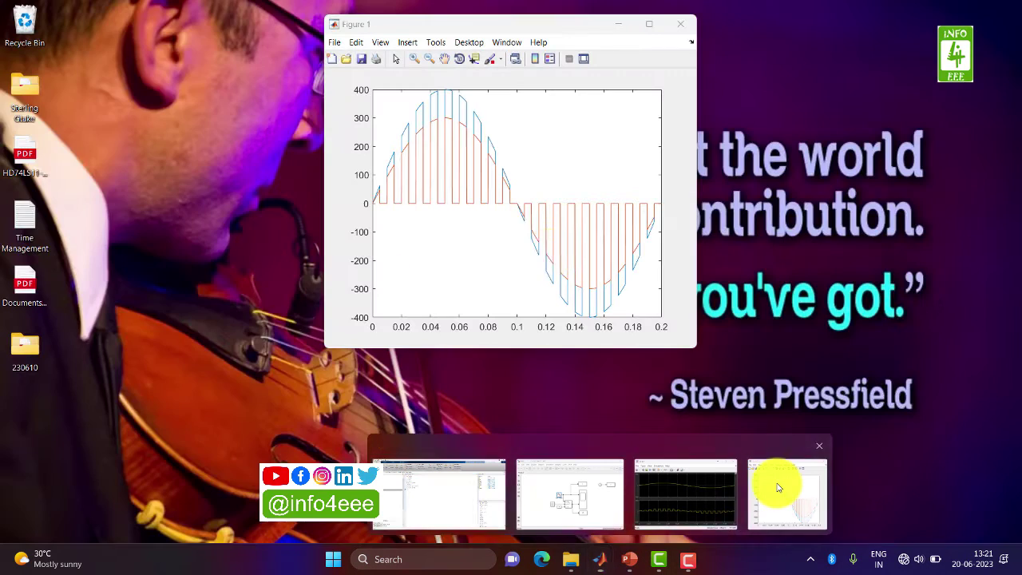
pyautogui.click(775, 483)
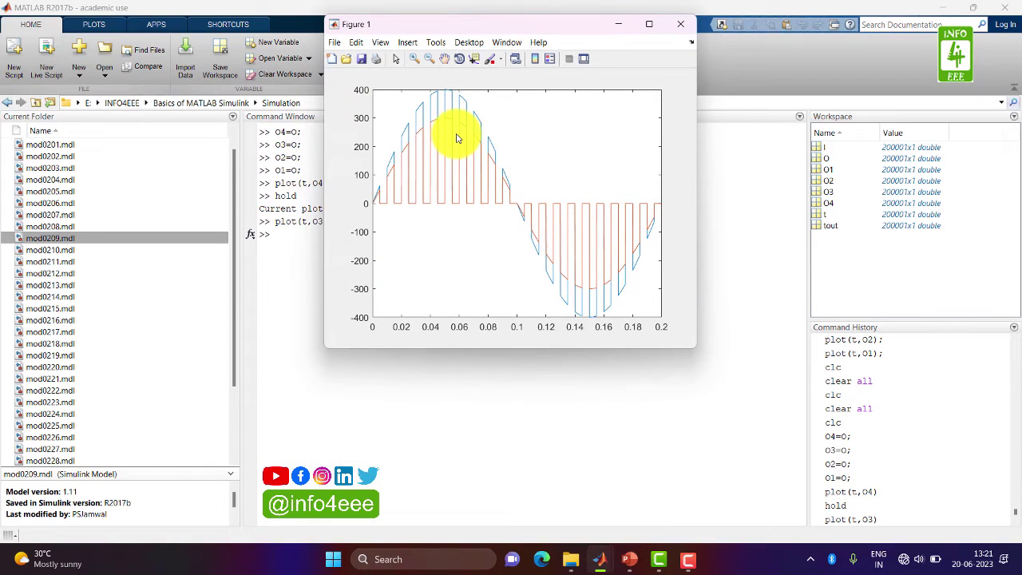
# Add the O2 curve to the same figure with plot(t,O2).
pyautogui.click(301, 239)
pyautogui.write('p')
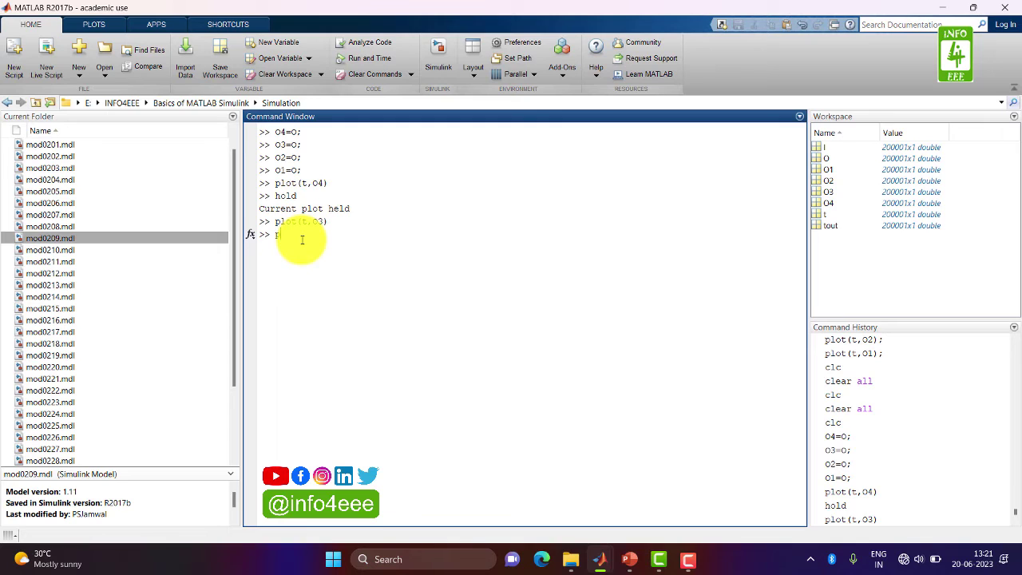
pyautogui.write('l')
pyautogui.press('Up')
pyautogui.press('BackSpace')
pyautogui.press('BackSpace')
pyautogui.write('2)')
pyautogui.press('Return')
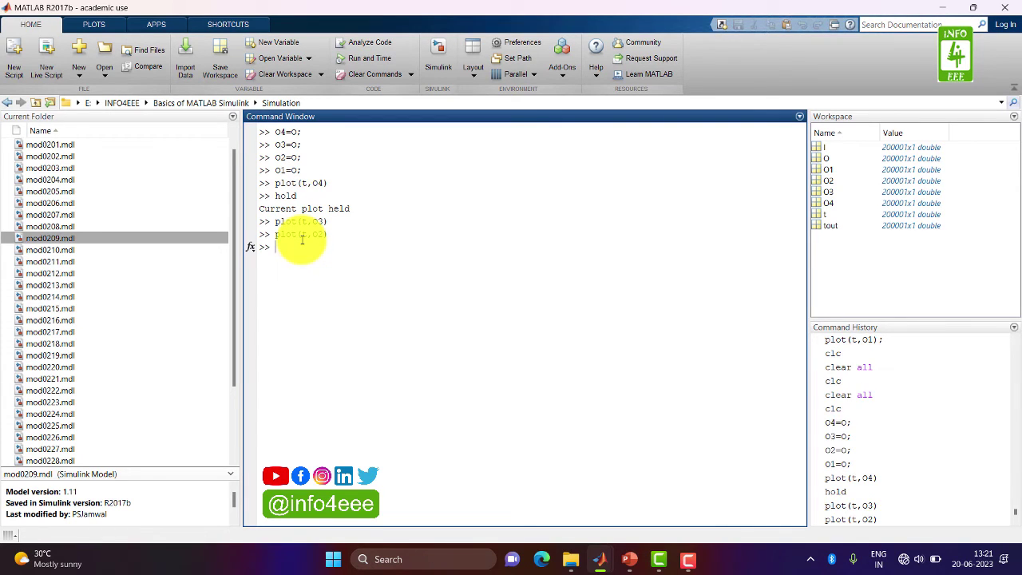
pyautogui.moveTo(599, 556)
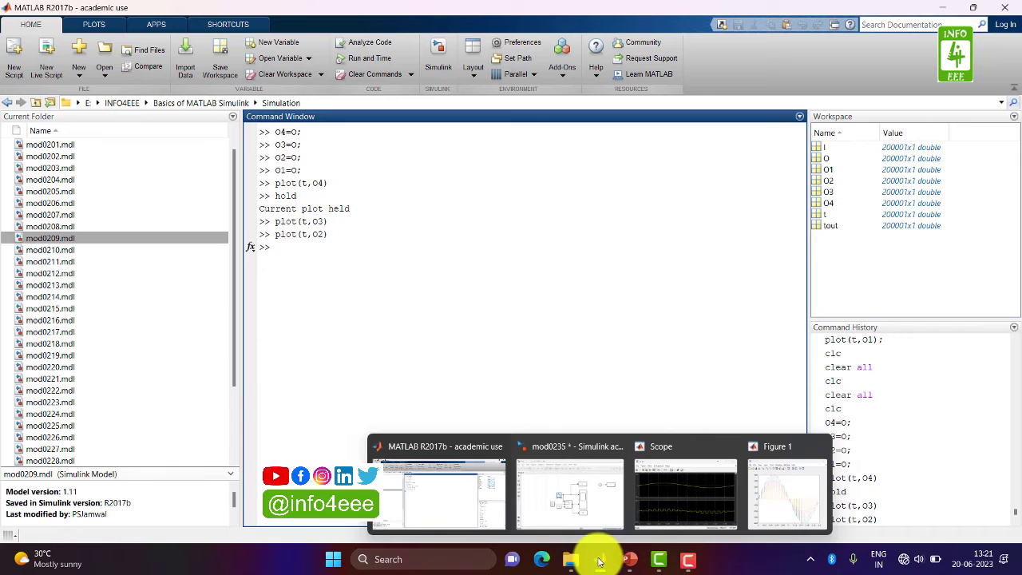
pyautogui.click(765, 479)
# Add the O1 curve to the figure with plot(t,O1).
pyautogui.click(291, 281)
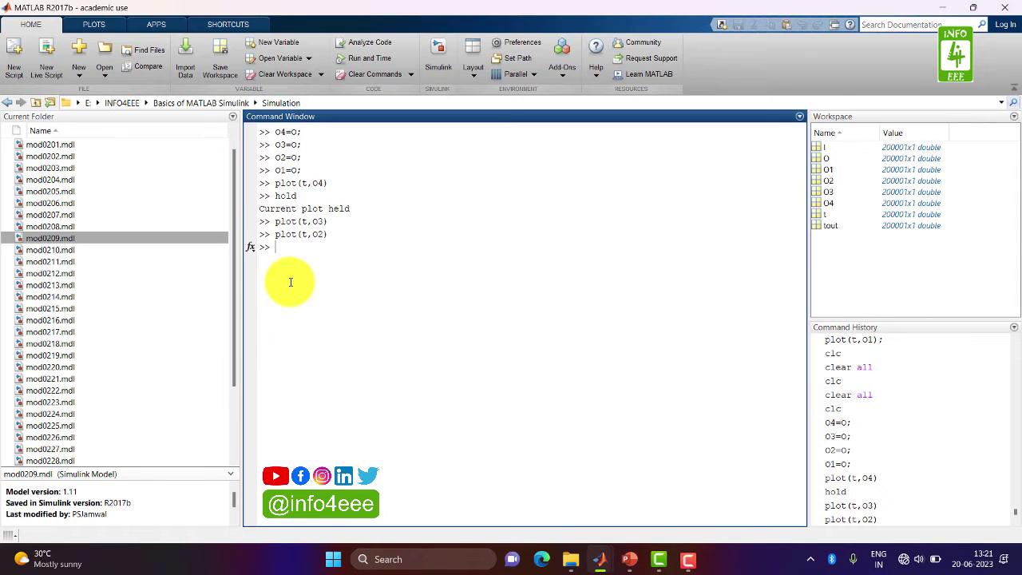
pyautogui.write('p')
pyautogui.press('Up')
pyautogui.press('BackSpace')
pyautogui.press('BackSpace')
pyautogui.write('1)')
pyautogui.press('Return')
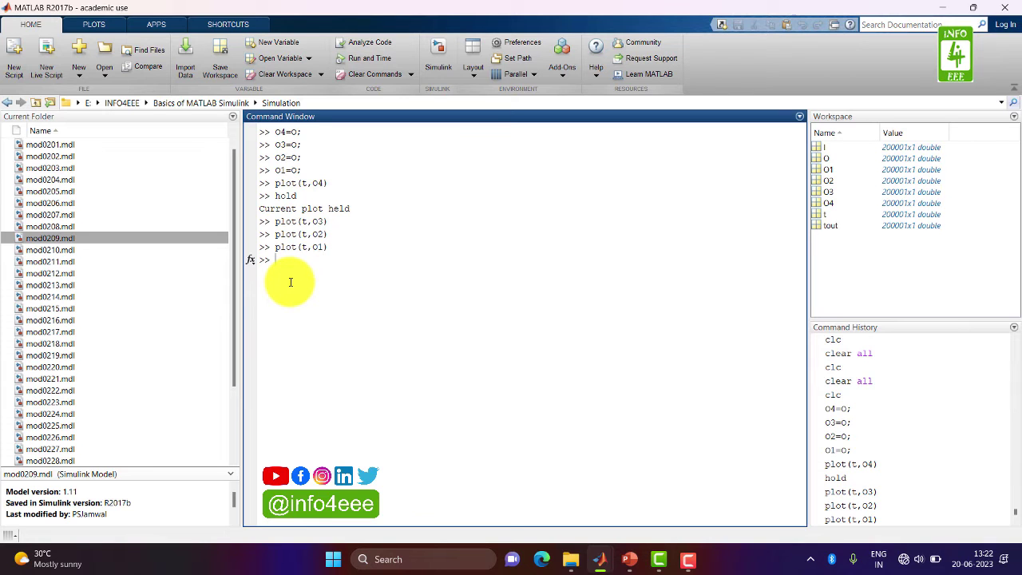
# Insert a legend into Figure 1 via Insert > Legend.
pyautogui.moveTo(598, 556)
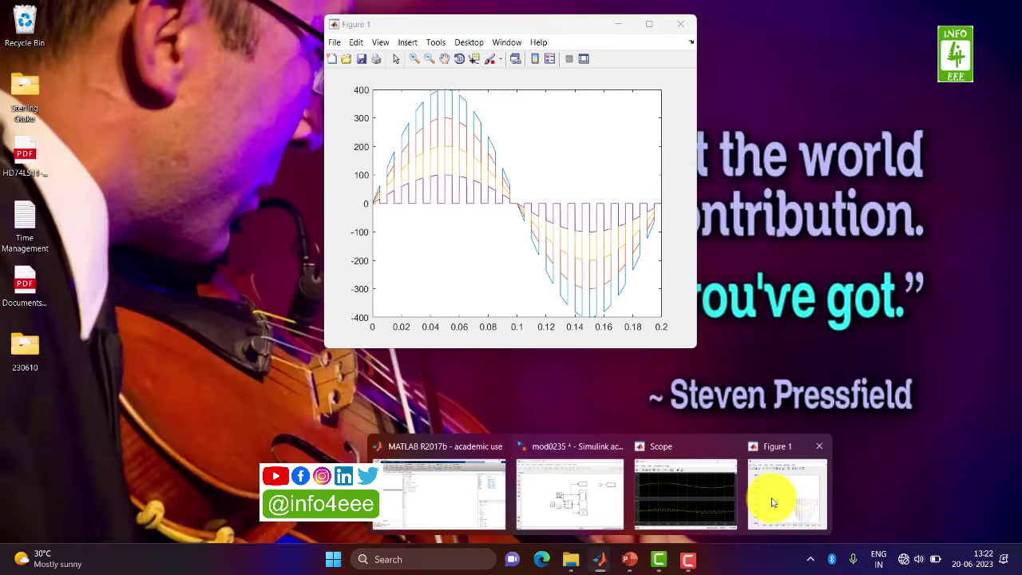
pyautogui.click(771, 501)
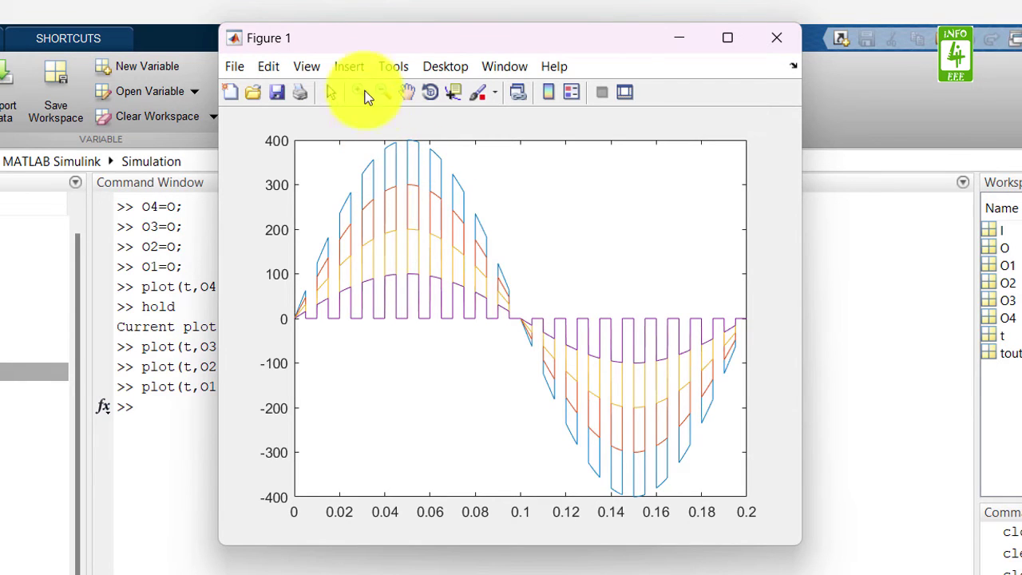
pyautogui.click(354, 65)
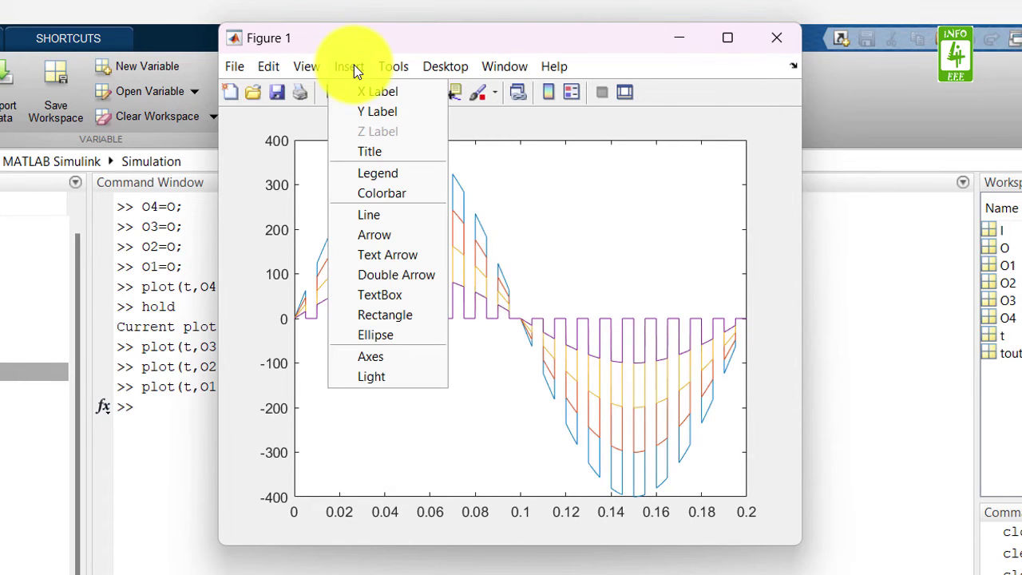
pyautogui.click(384, 173)
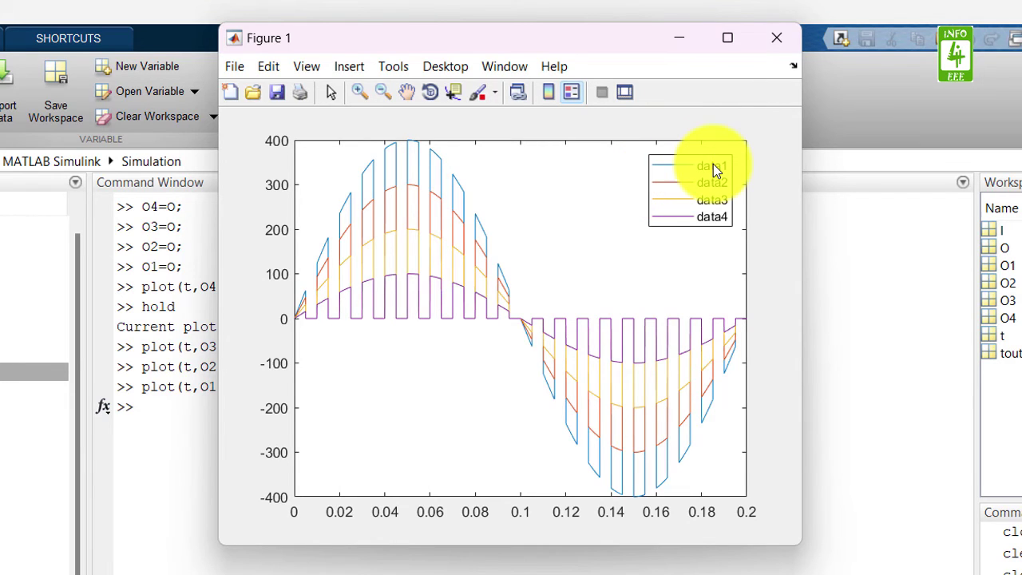
# Rename legend entries data1–data4 to 400, 300, 200 and 100.
pyautogui.doubleClick(713, 165)
pyautogui.write('400')
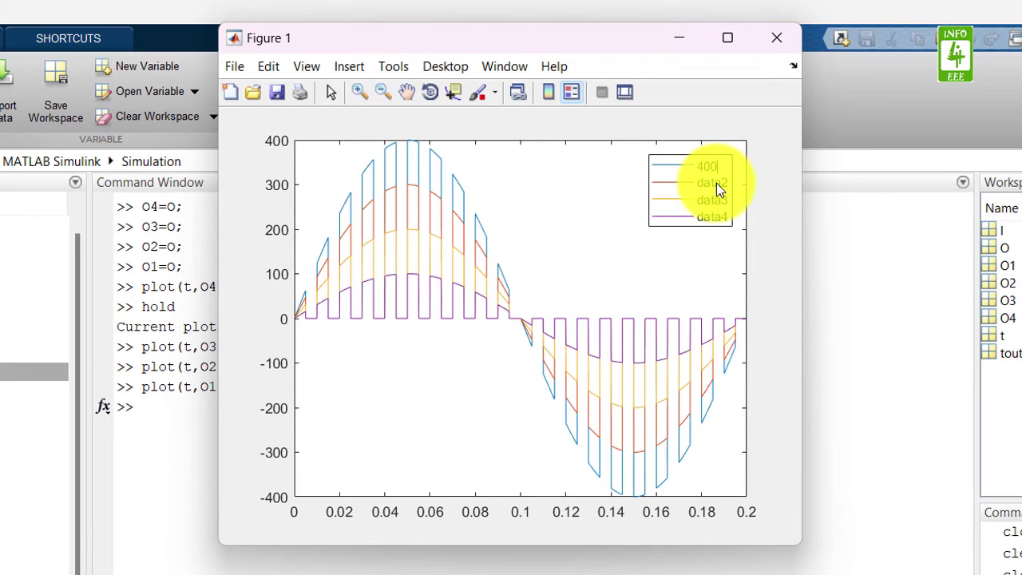
pyautogui.click(716, 182)
pyautogui.doubleClick(716, 182)
pyautogui.write('300')
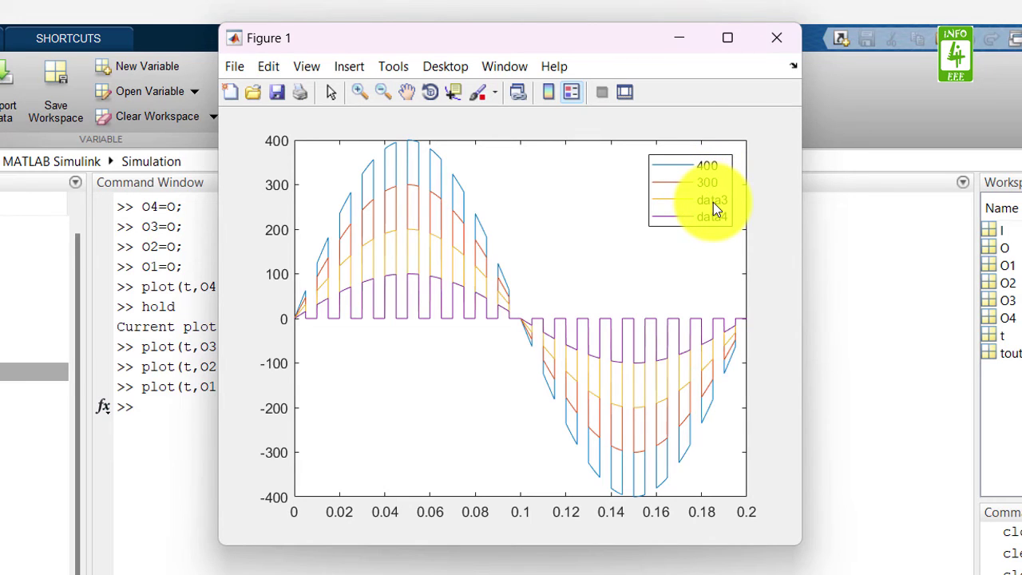
pyautogui.click(710, 202)
pyautogui.doubleClick(710, 202)
pyautogui.write('200')
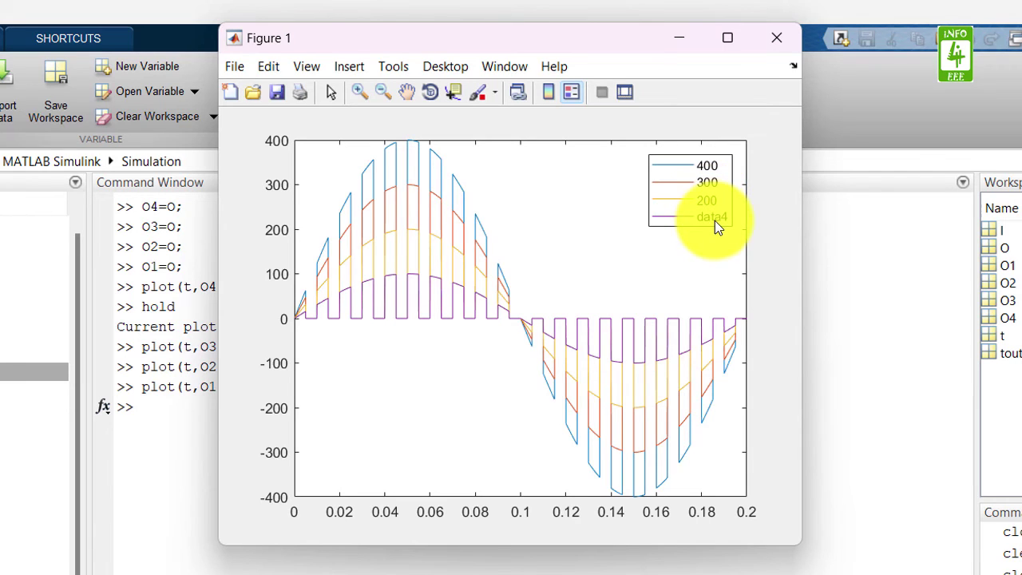
pyautogui.click(714, 219)
pyautogui.doubleClick(714, 219)
pyautogui.write('100')
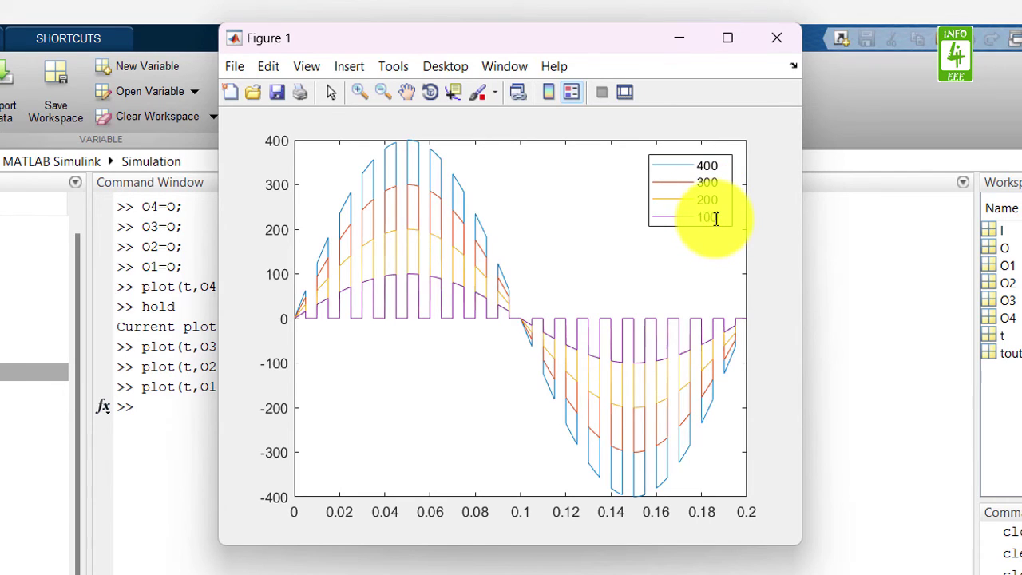
pyautogui.click(764, 250)
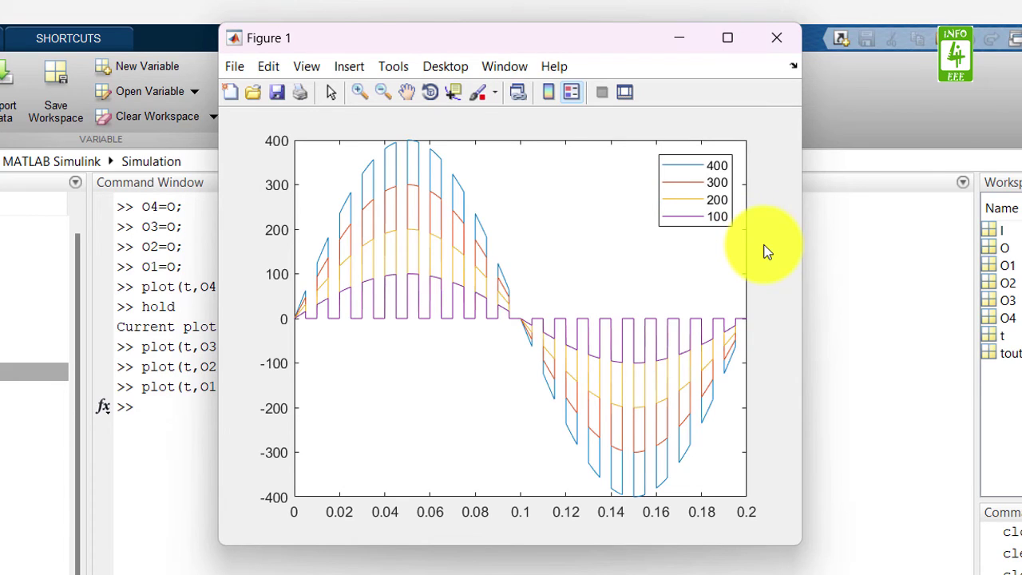